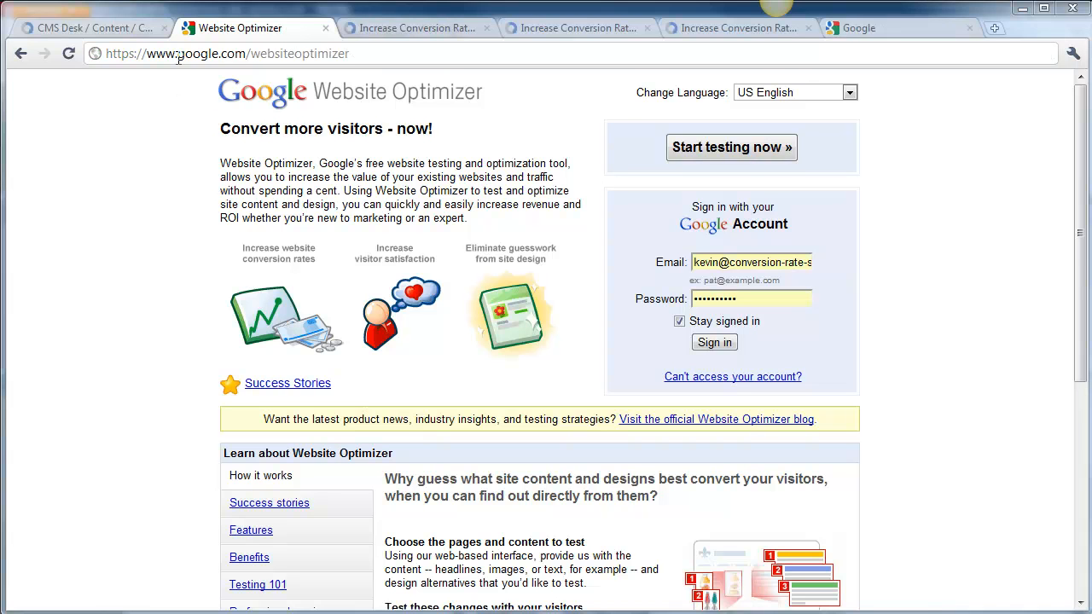
Step: Create a new experiment in Google Website Optimizer and choose the A/B Experiment type
drag(177, 54, 400, 56)
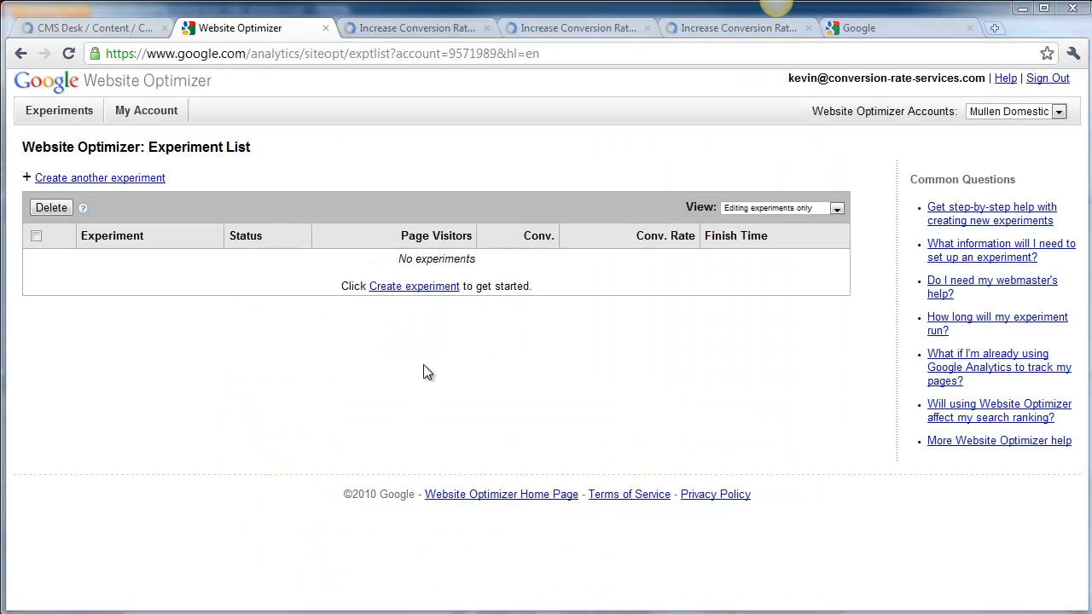
click(414, 287)
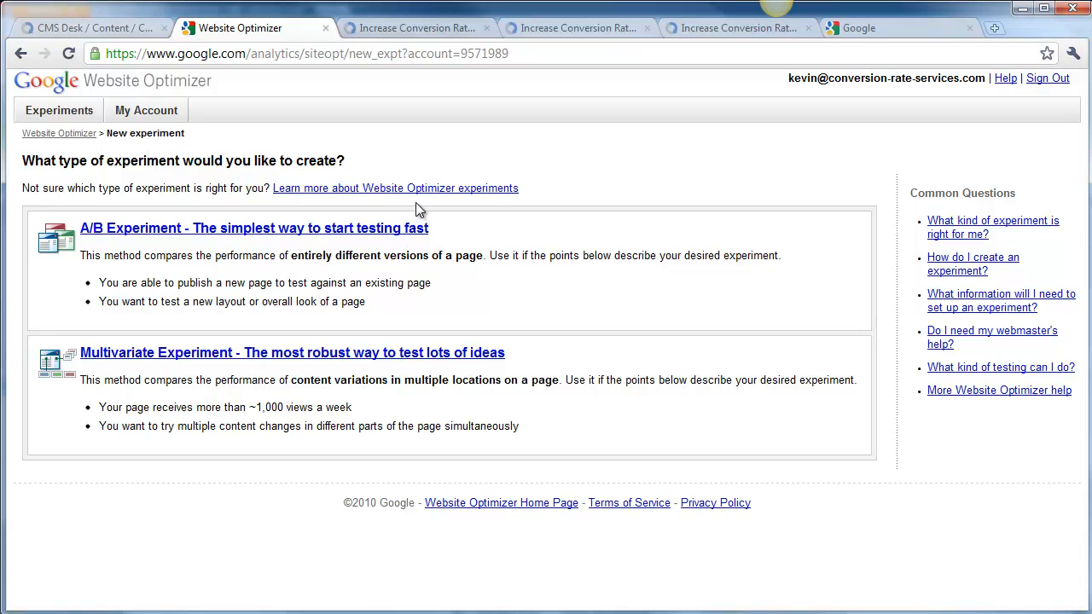
click(212, 231)
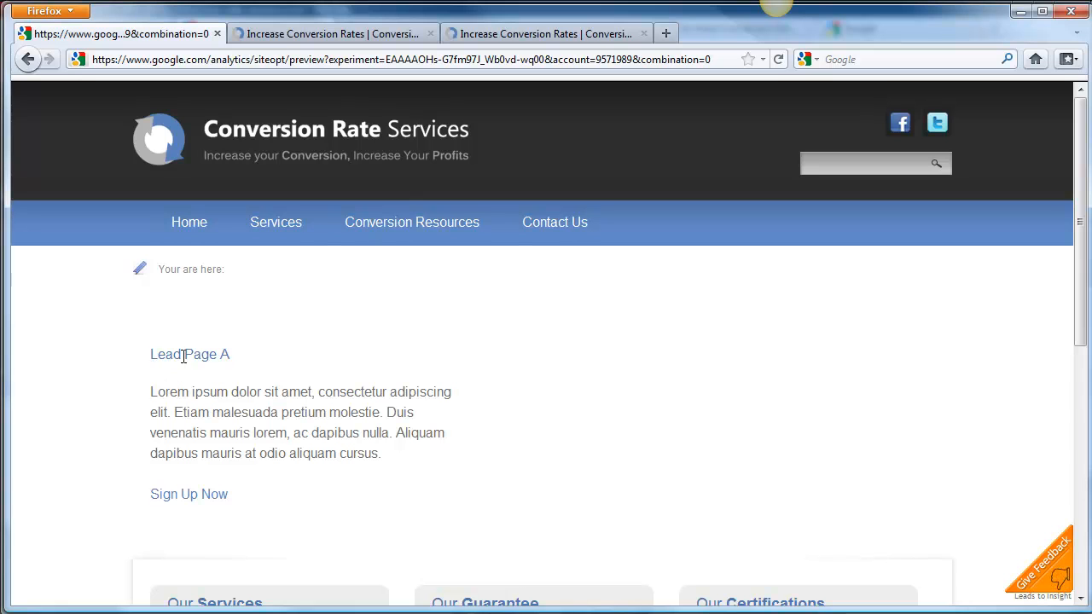
Step: Switch to Firefox and review Lead Page A, Lead Page B and the conversion page
drag(151, 355, 237, 363)
click(234, 375)
click(285, 38)
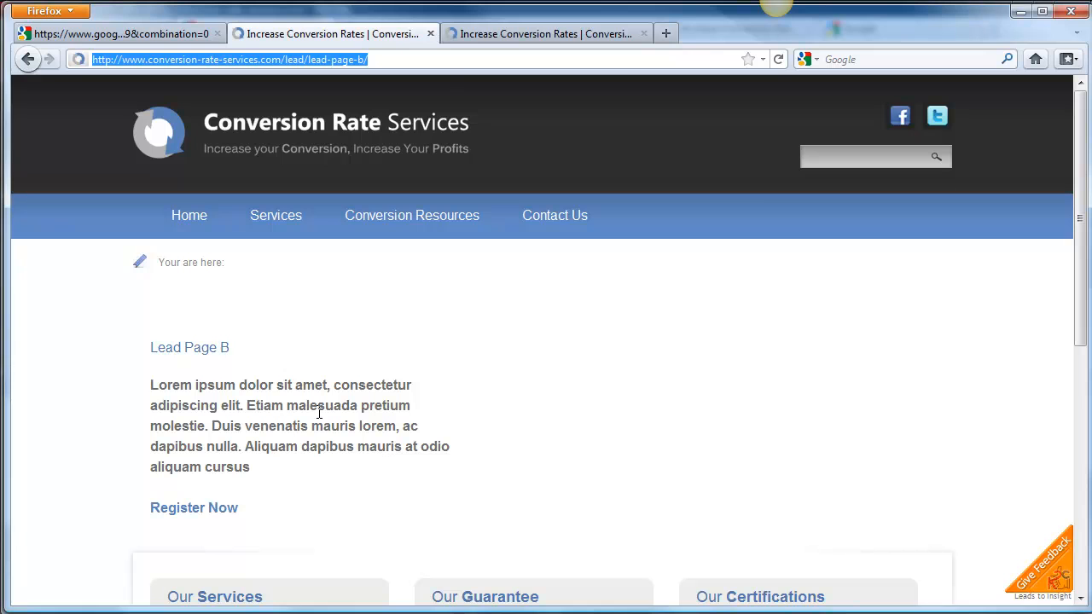
click(472, 33)
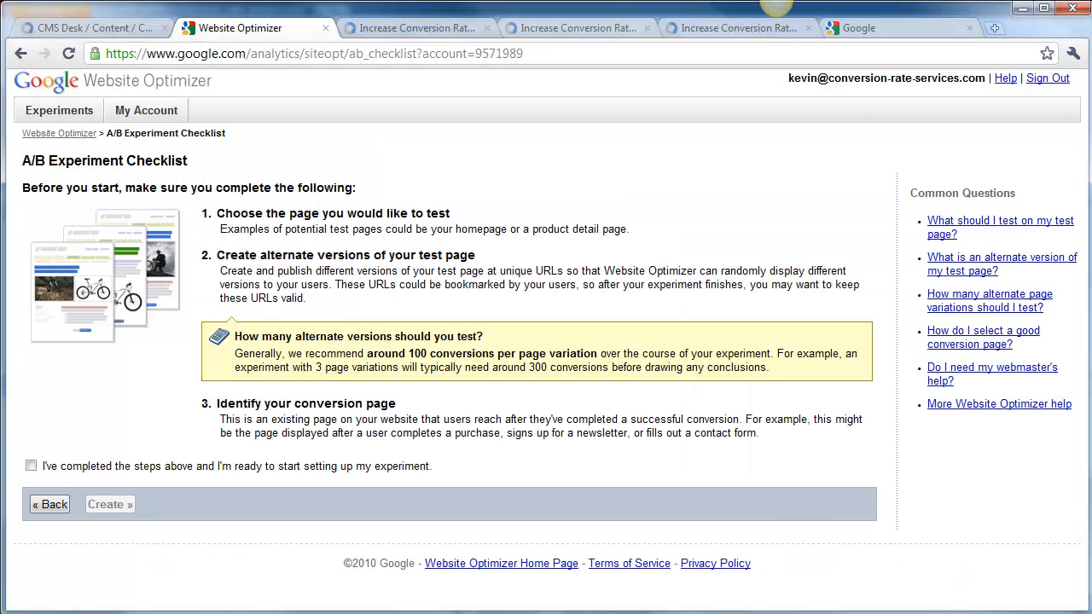
Step: Back in Website Optimizer, confirm the A/B checklist is complete and name the experiment "Lead Gen Page Expertiment"
click(31, 466)
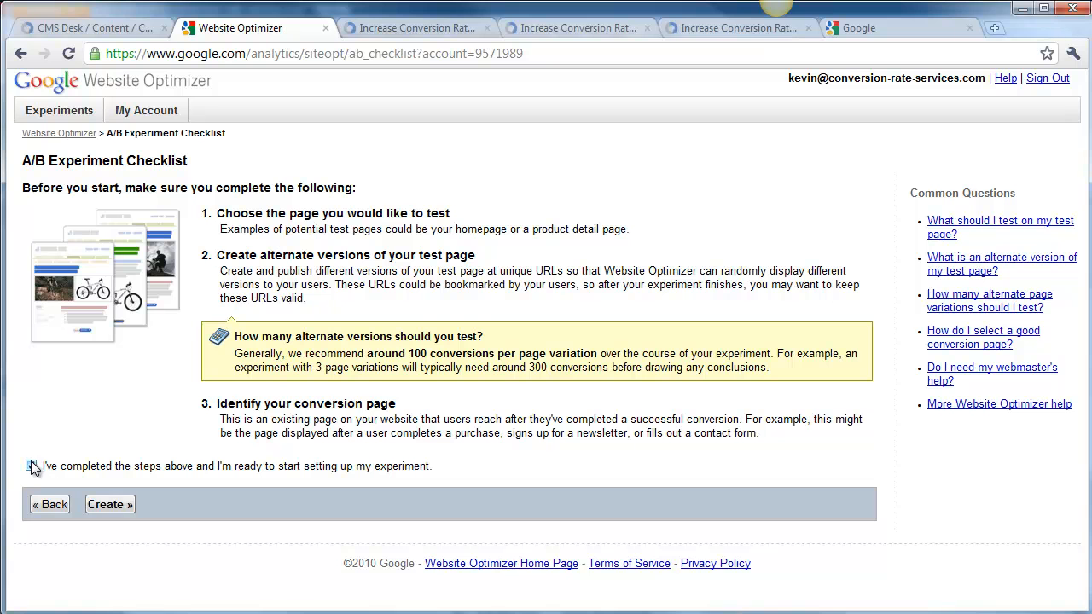
click(121, 505)
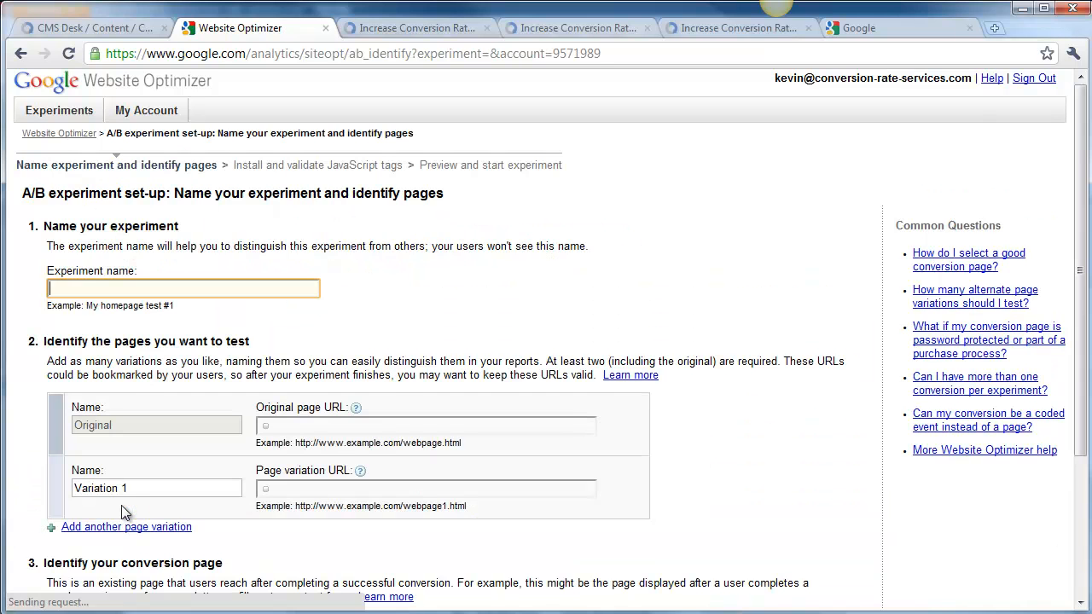
text(Lead Gen Page)
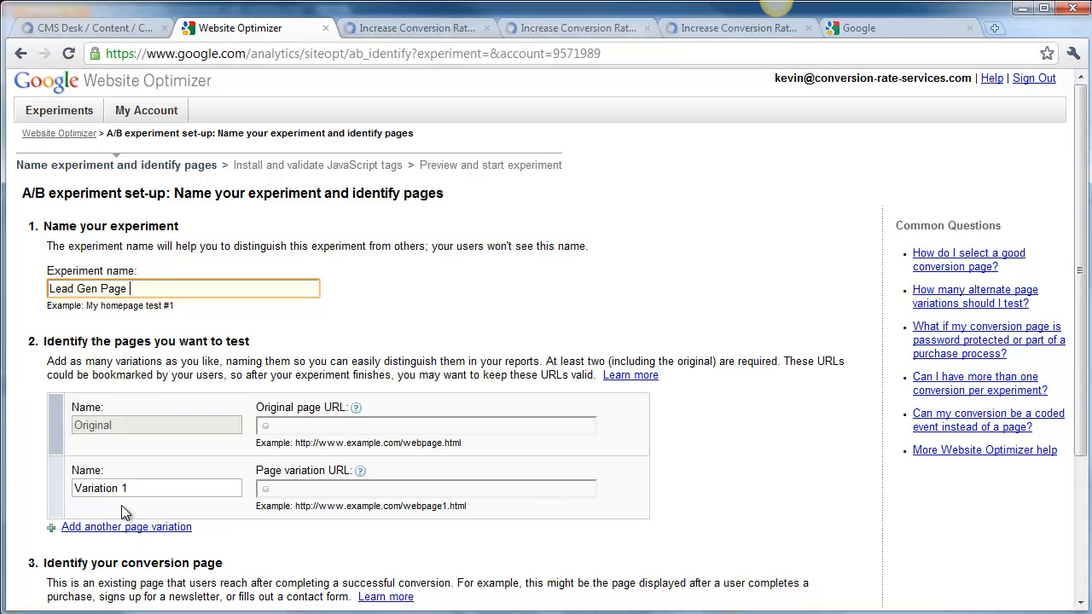
text( Experiment)
click(329, 425)
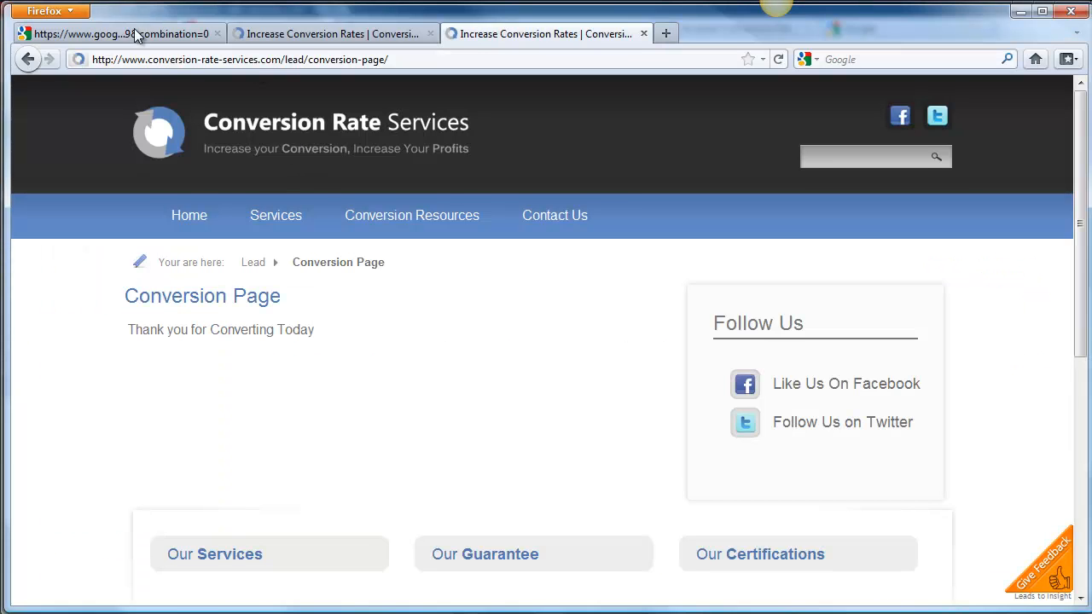
click(147, 36)
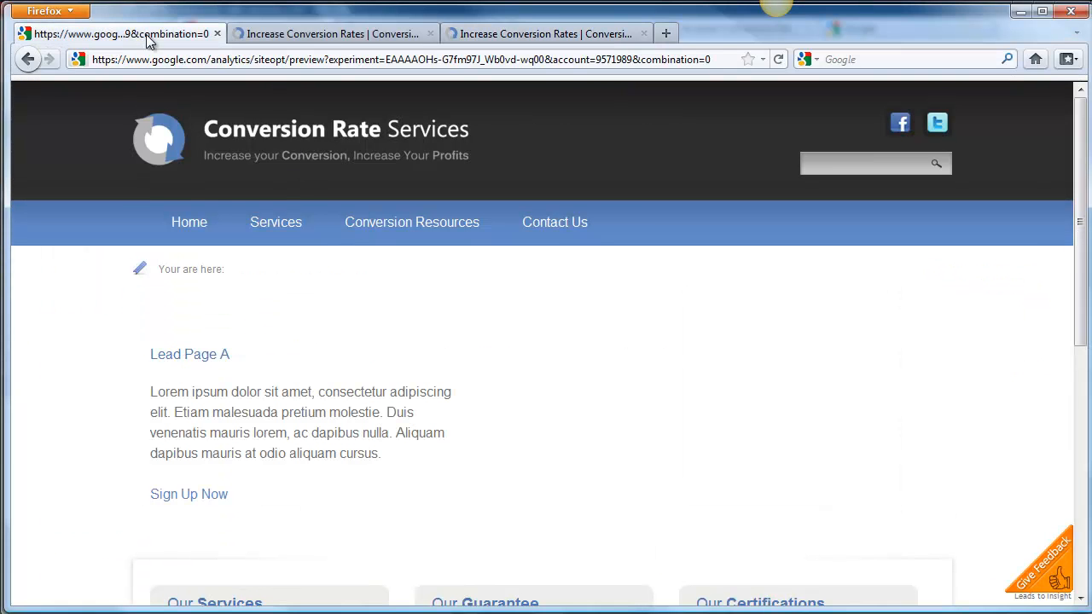
click(329, 34)
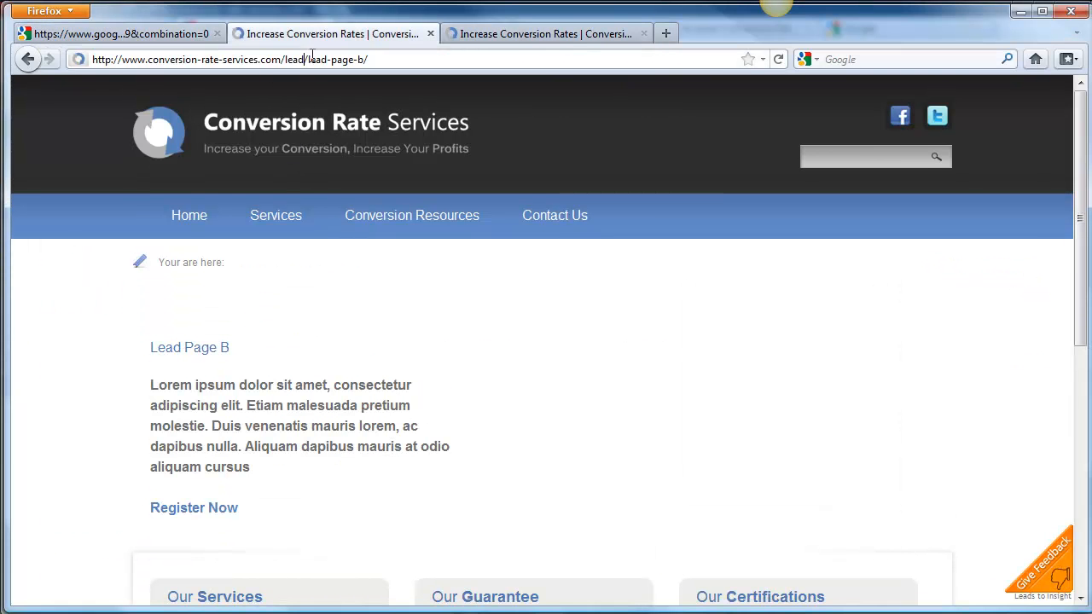
click(363, 60)
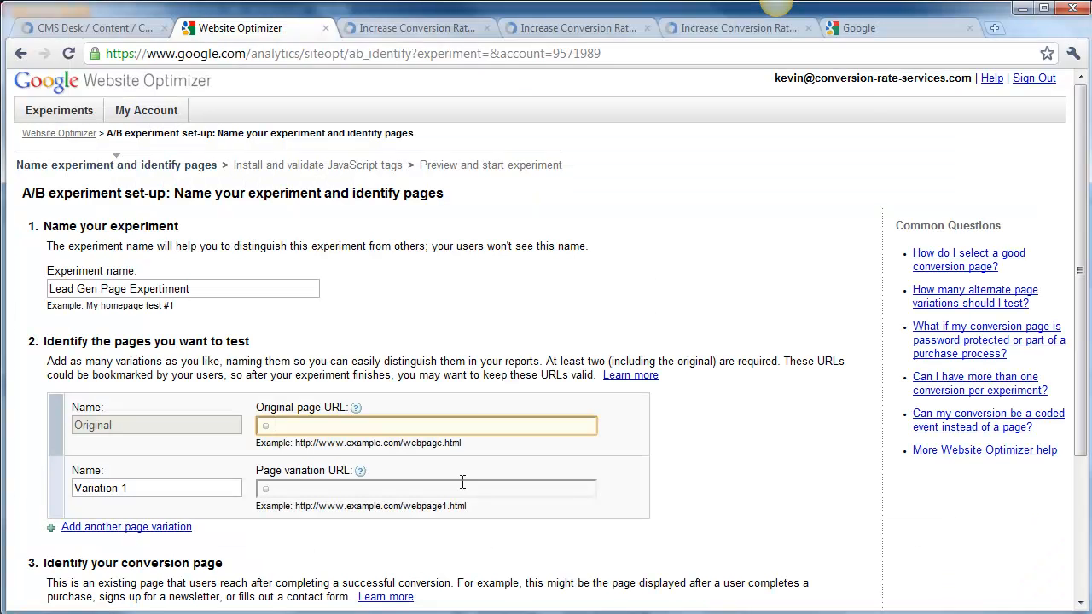
text(http://www.conversion-rate-services.com/lead/lead-page-b/)
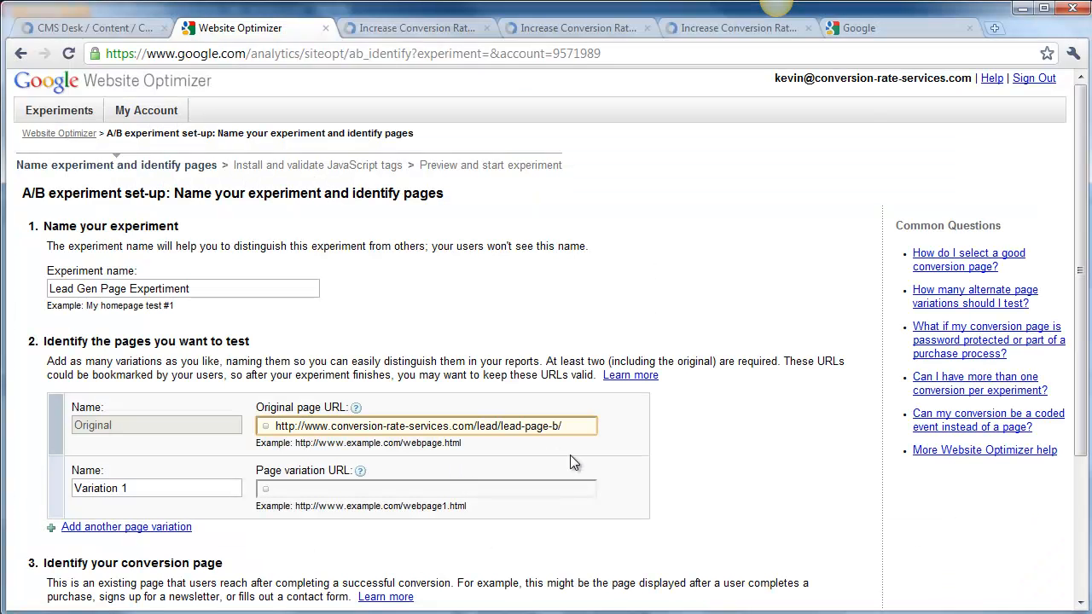
click(698, 464)
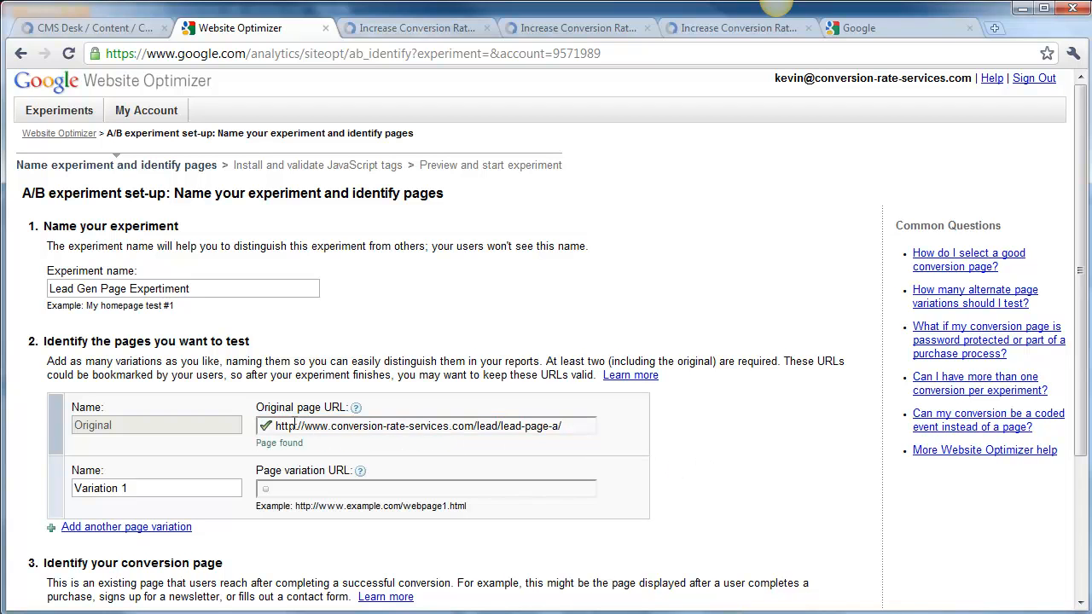
click(291, 485)
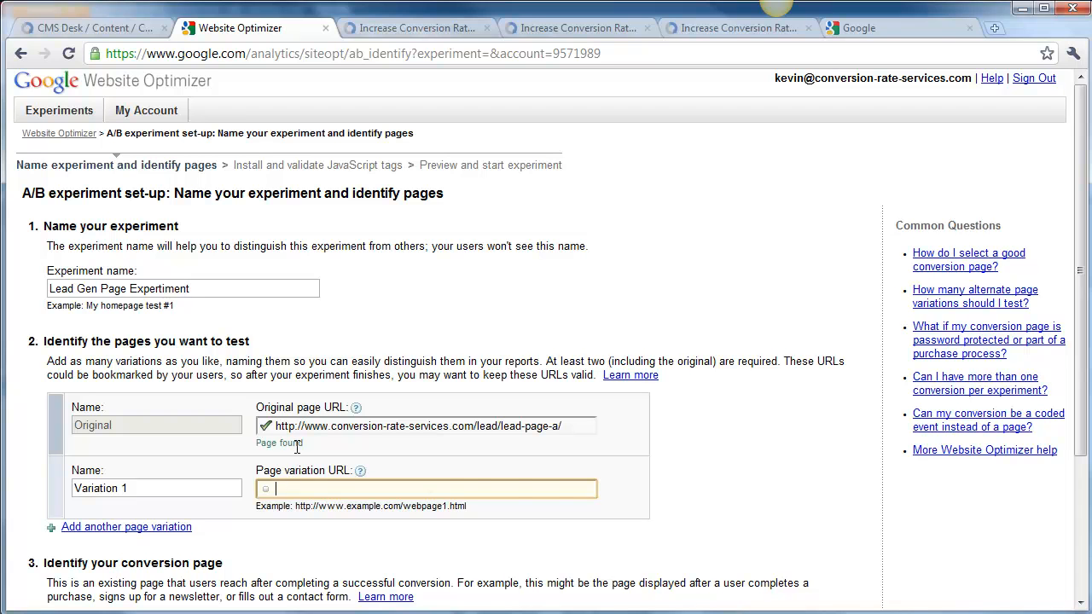
text(http://www.conversion-rate-services.com/lead/lead-page-b/)
click(697, 512)
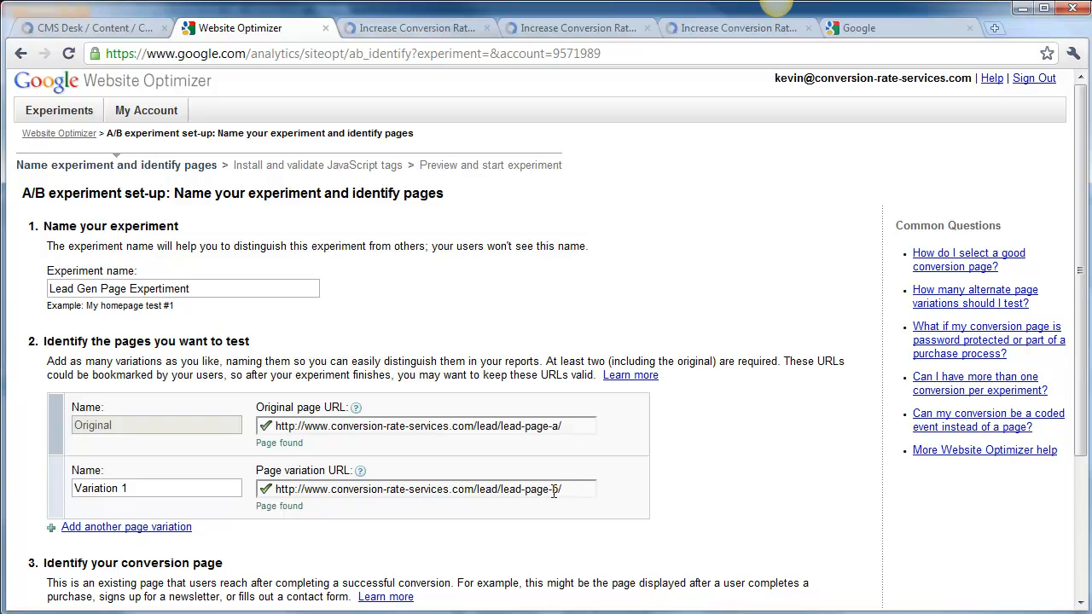
scroll(460, 521, down, 2)
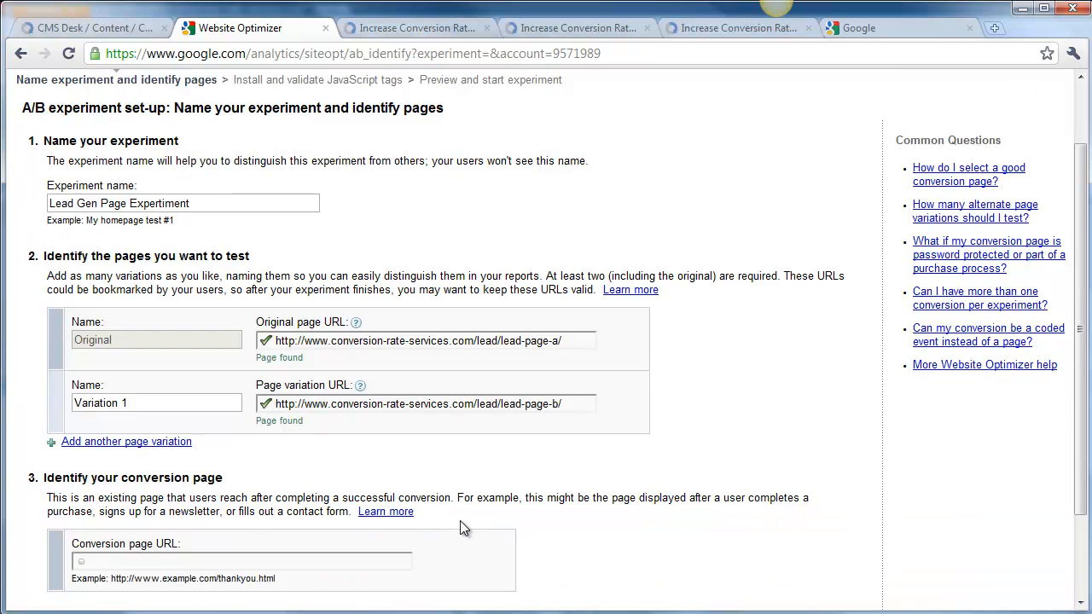
click(247, 474)
text(http://www.conversion-rate-services.com/lead/lead-page-b/)
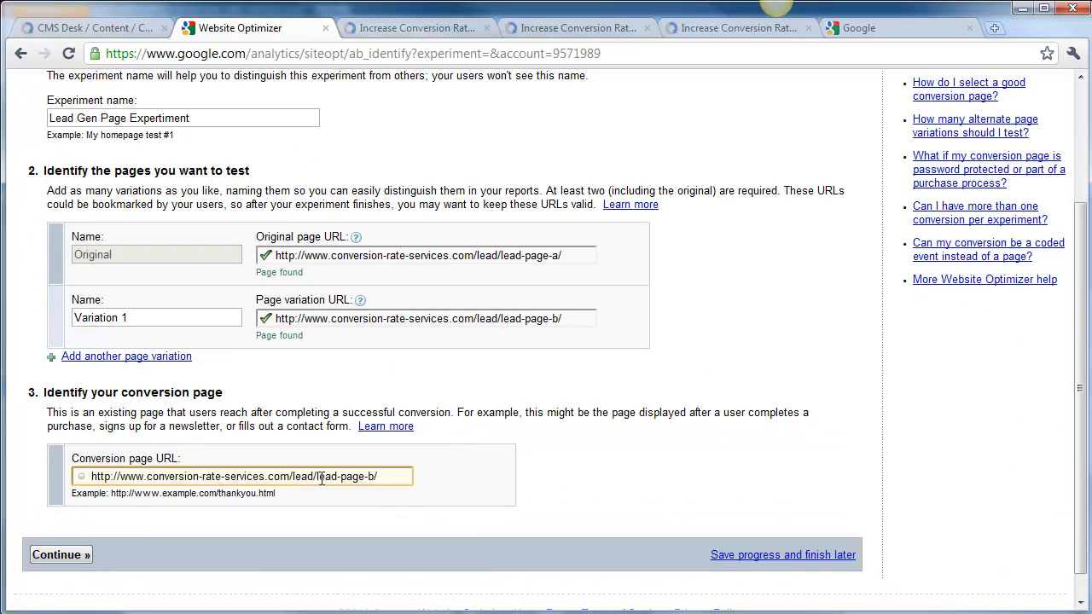
drag(320, 477, 413, 474)
key(BackSpace)
key(BackSpace)
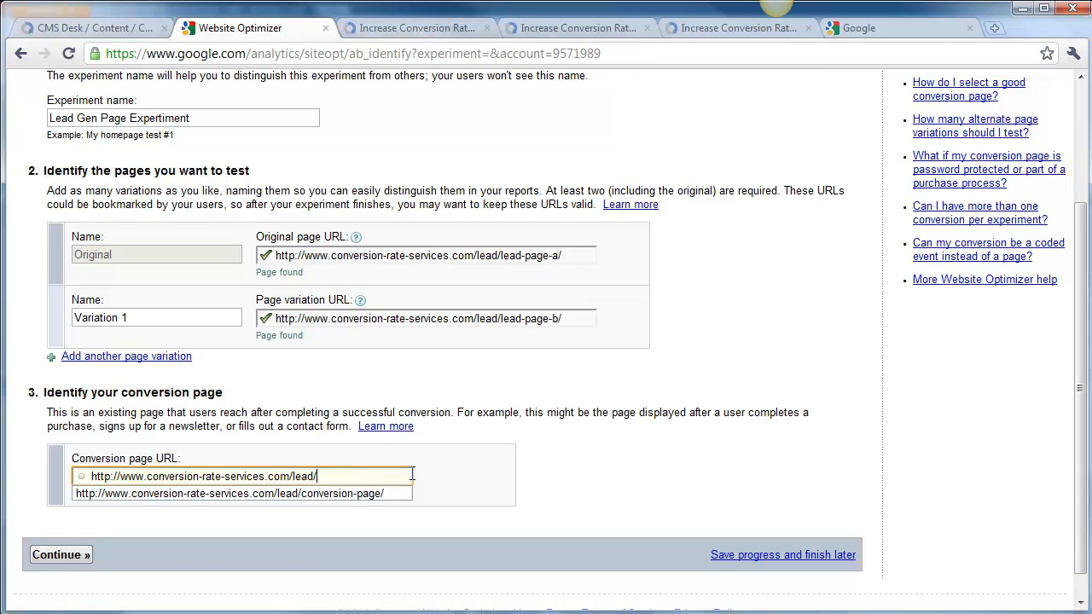
key(Down)
key(Tab)
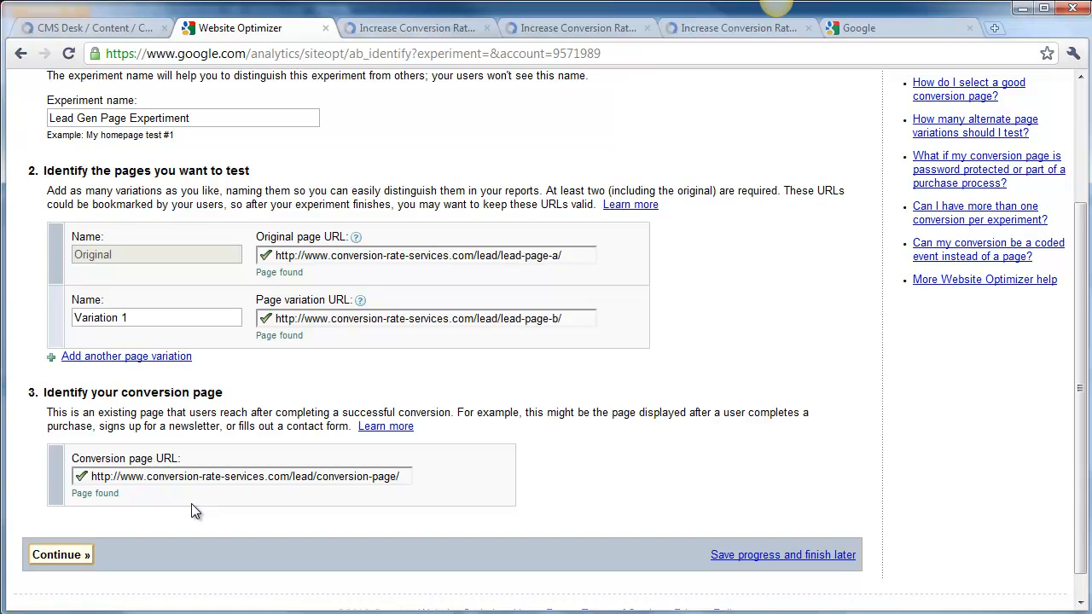
Step: Proceed to the tag installation stage and choose to install and validate the JavaScript tags yourself
click(84, 555)
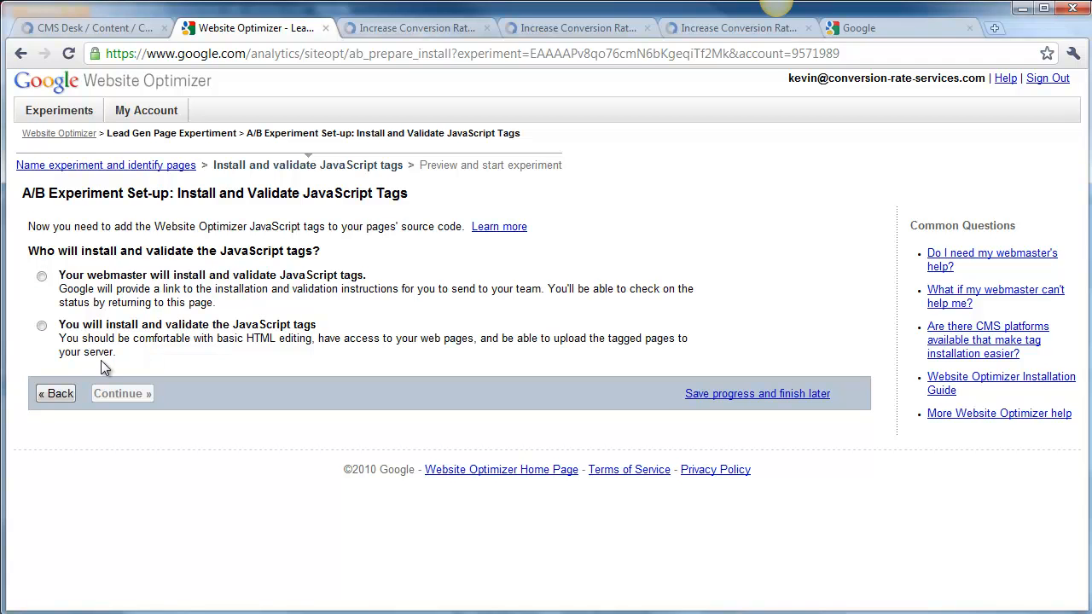
click(42, 326)
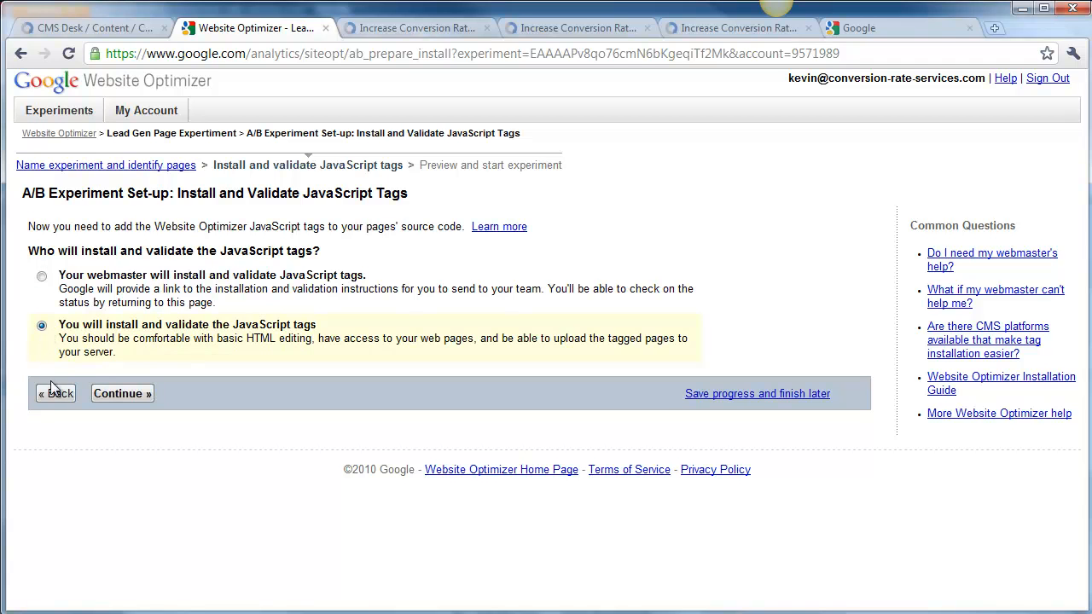
click(146, 397)
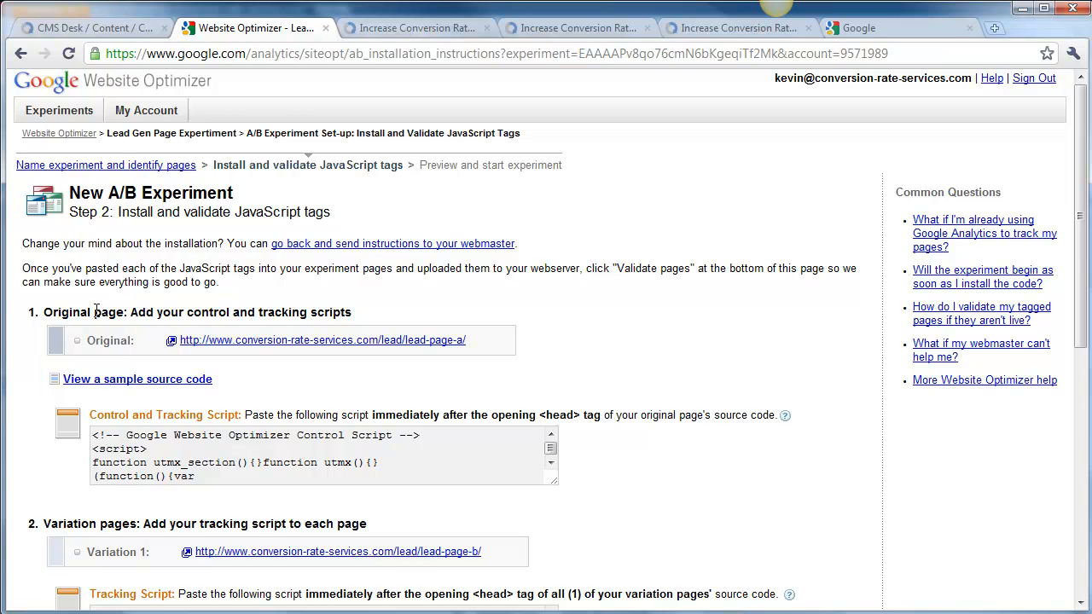
Step: Examine where the scripts must be placed on the original, variation and conversion pages
scroll(315, 429, down, 3)
scroll(315, 429, down, 1)
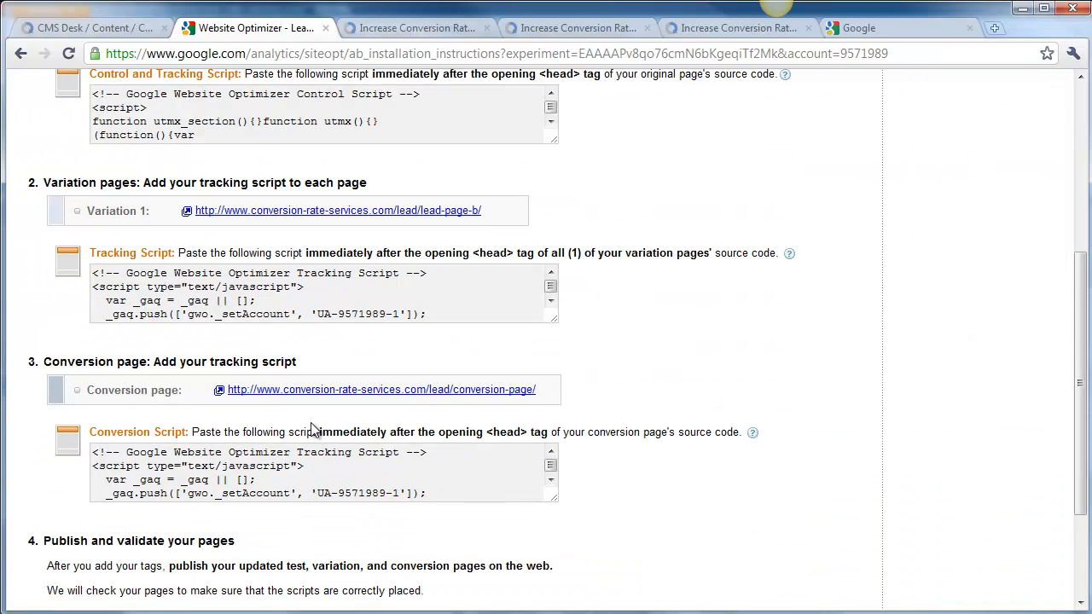
scroll(224, 388, down, 1)
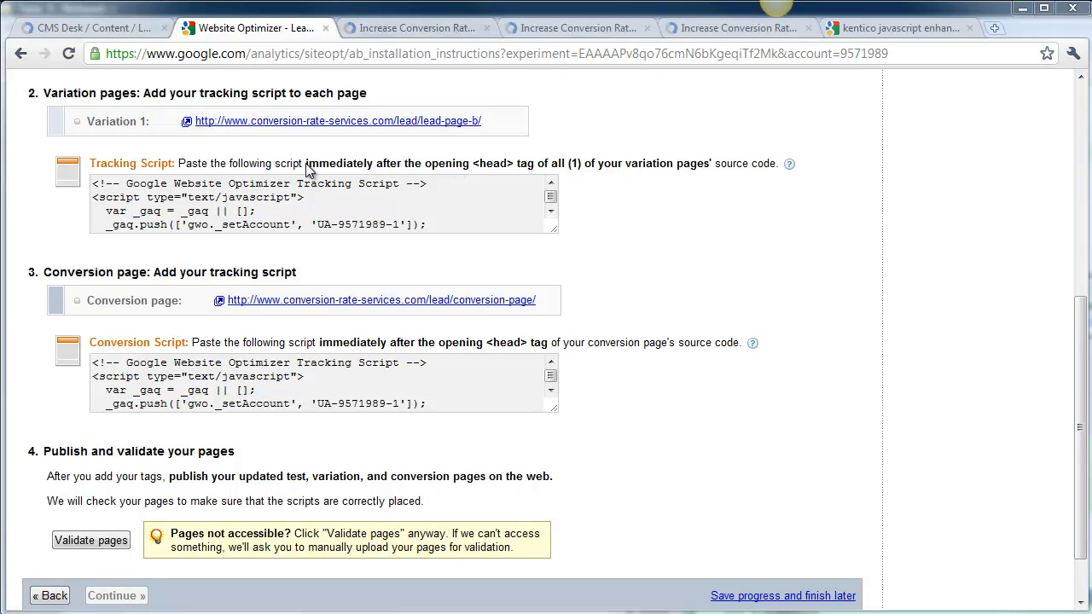
drag(308, 167, 697, 157)
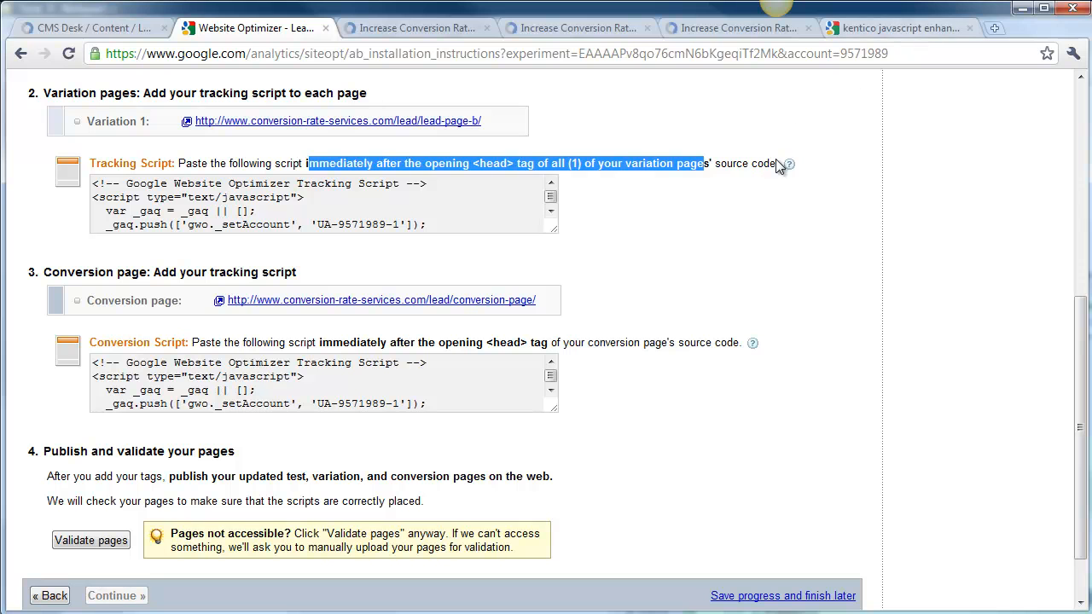
click(790, 121)
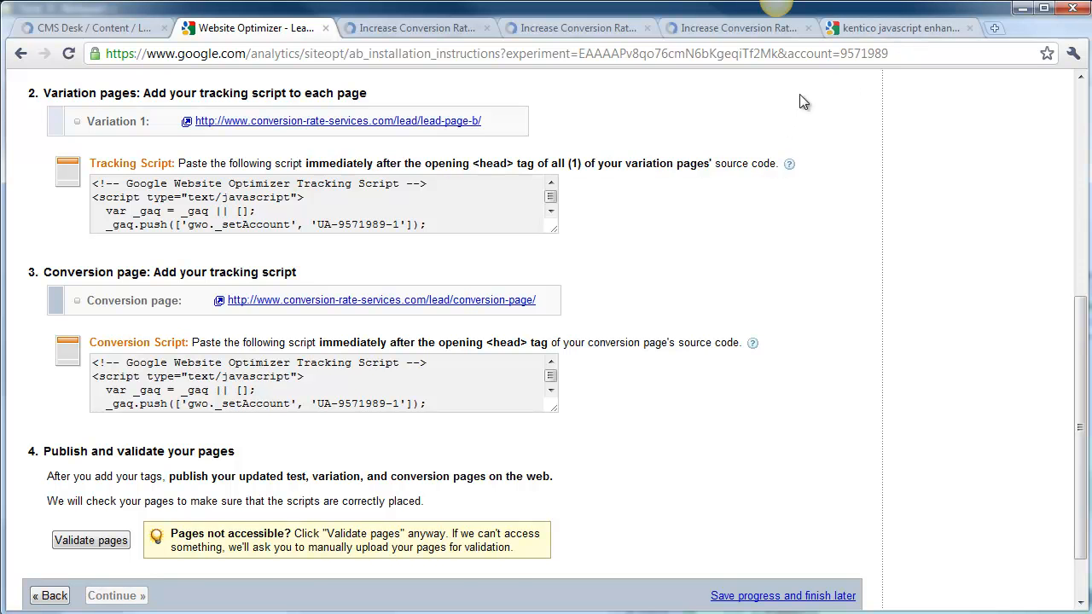
Step: Open the Javascript Enhanced web part page from the "kentico javascript enhanced" search results and review its description
click(874, 30)
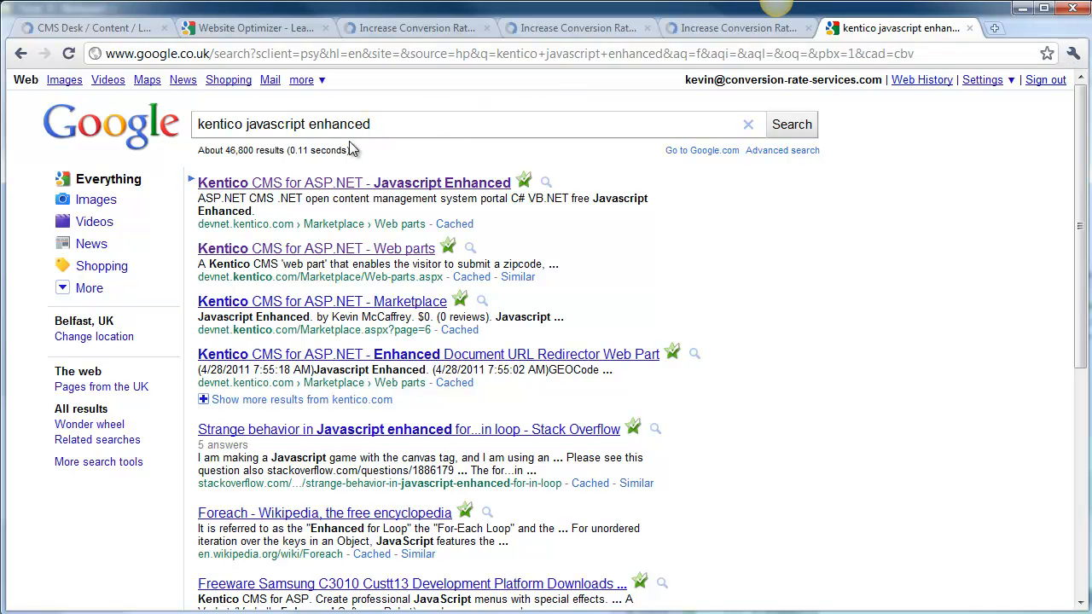
click(442, 184)
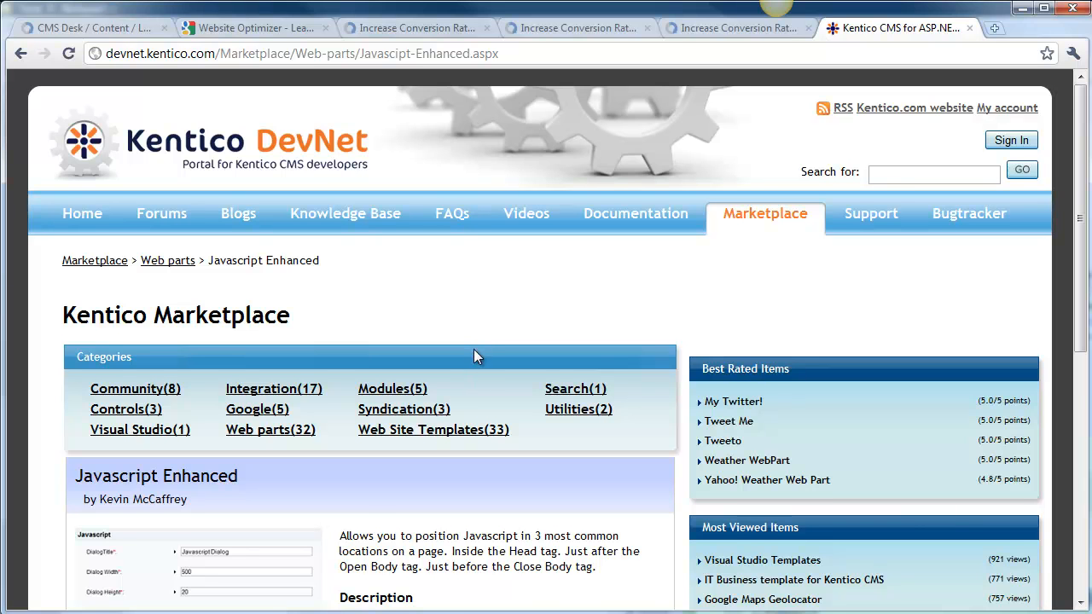
scroll(488, 476, down, 4)
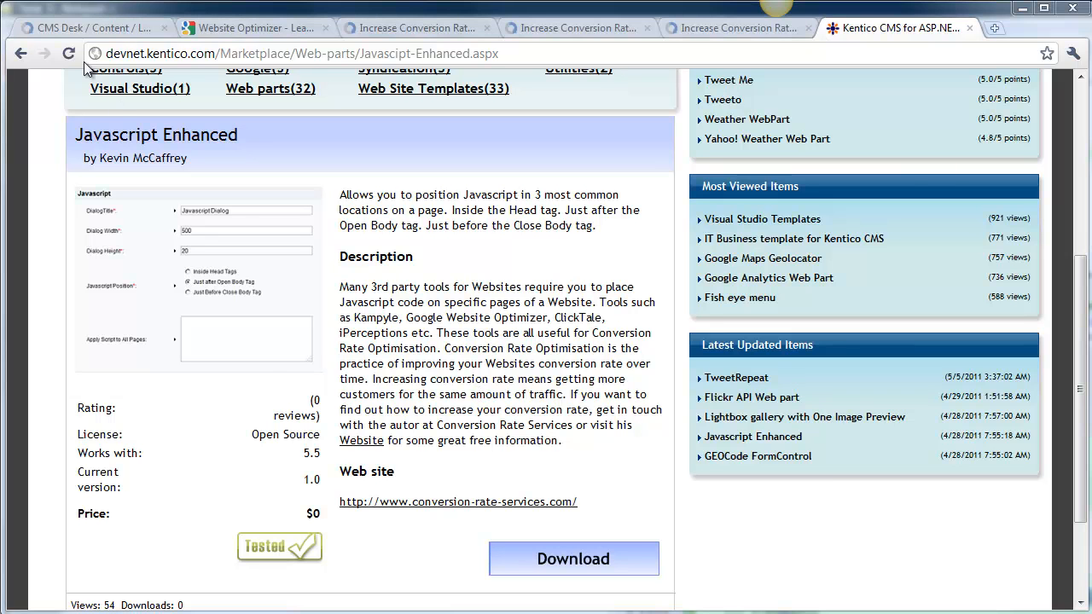
Step: Switch to Kentico CMS Desk and add the Javascript Enhanced web part from the General category to zoneLeft of Lead Page A
click(79, 30)
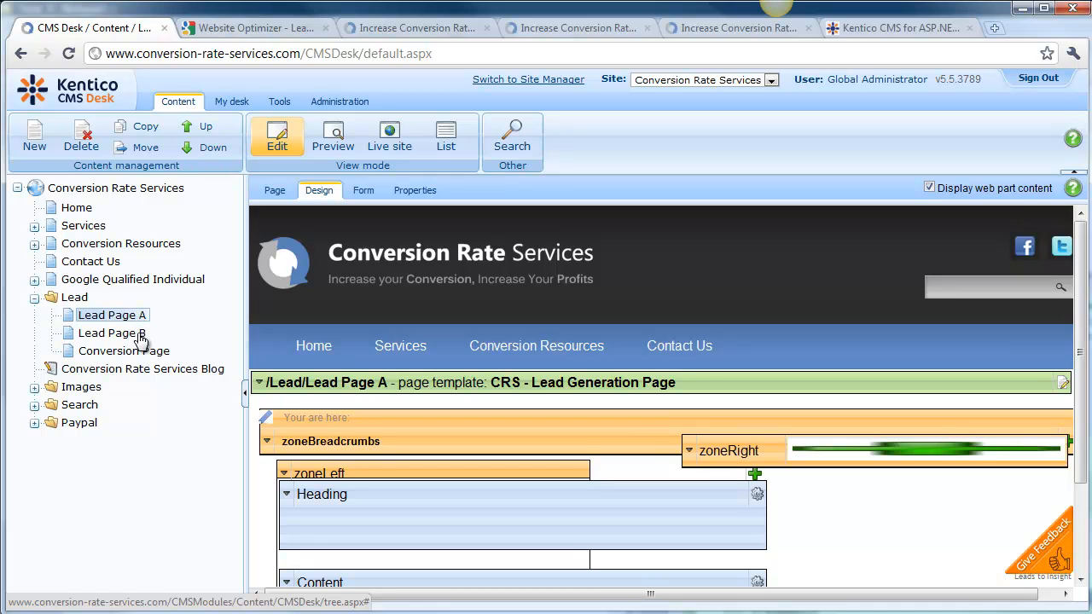
click(122, 353)
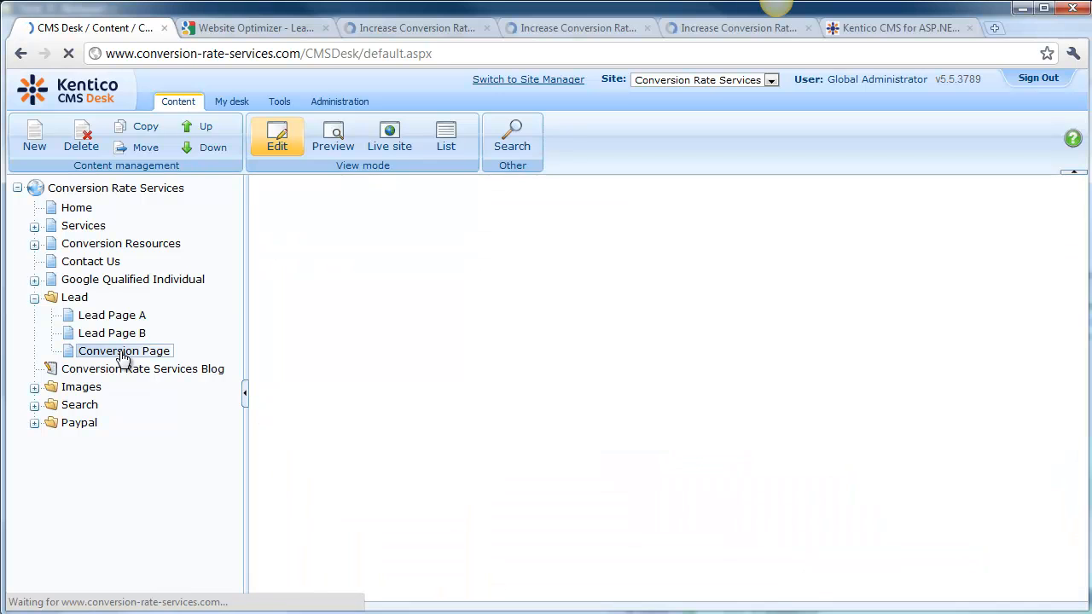
click(121, 318)
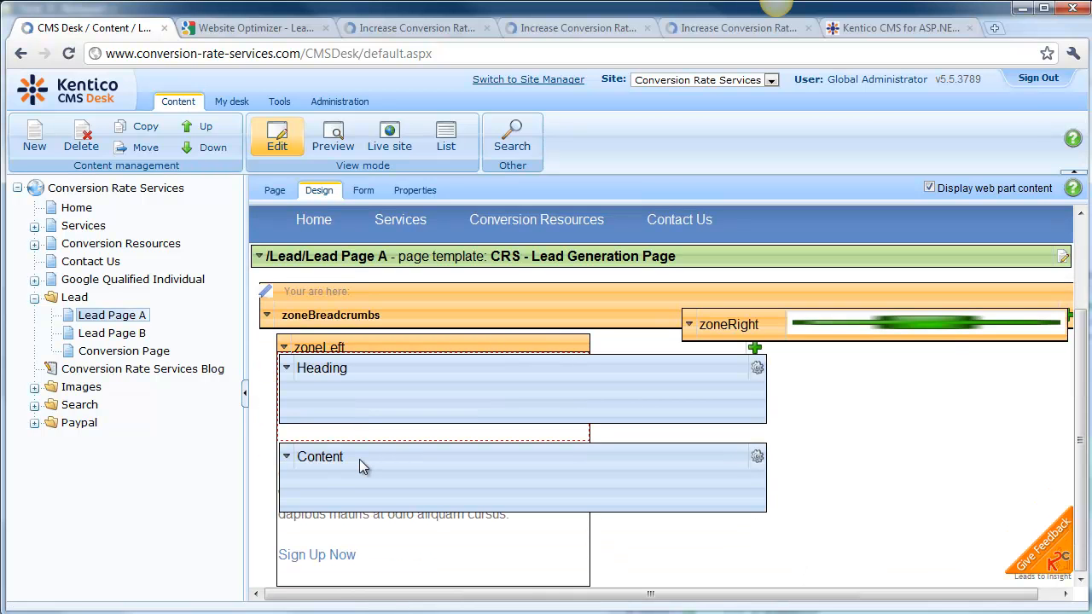
click(285, 347)
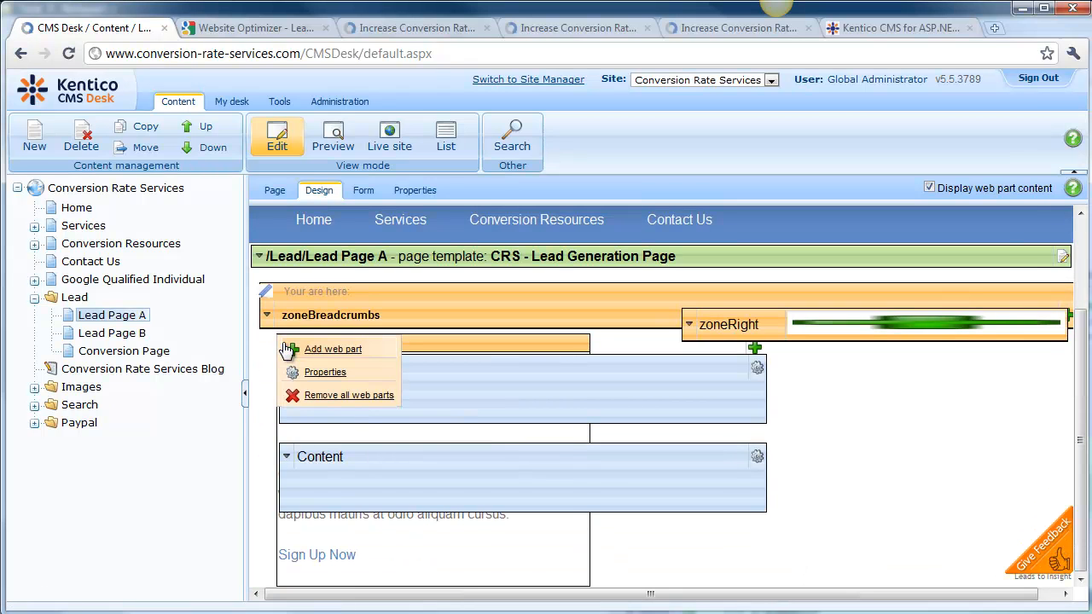
click(299, 350)
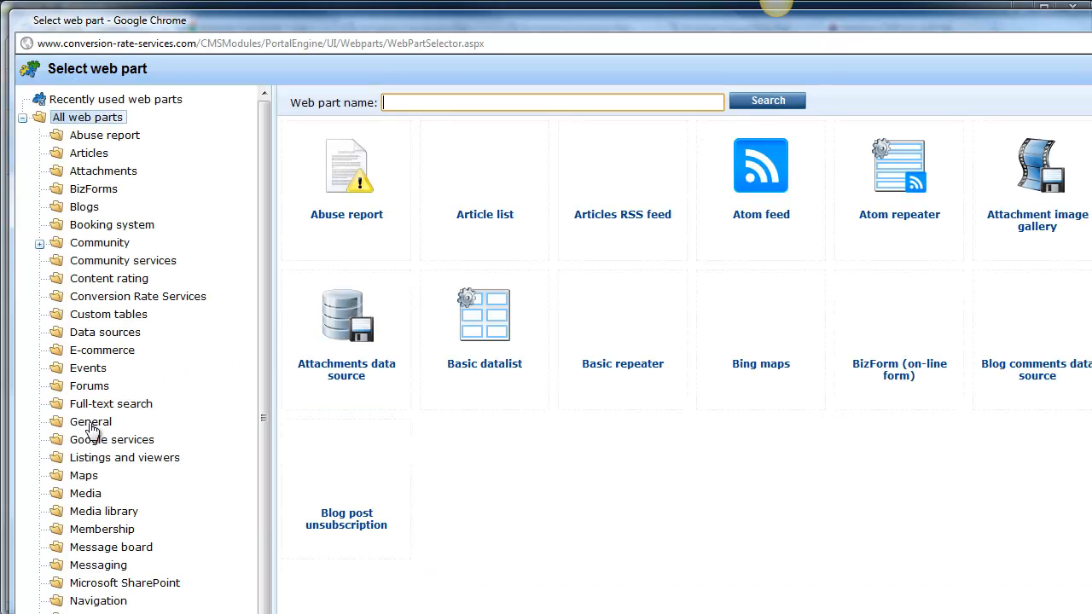
click(91, 424)
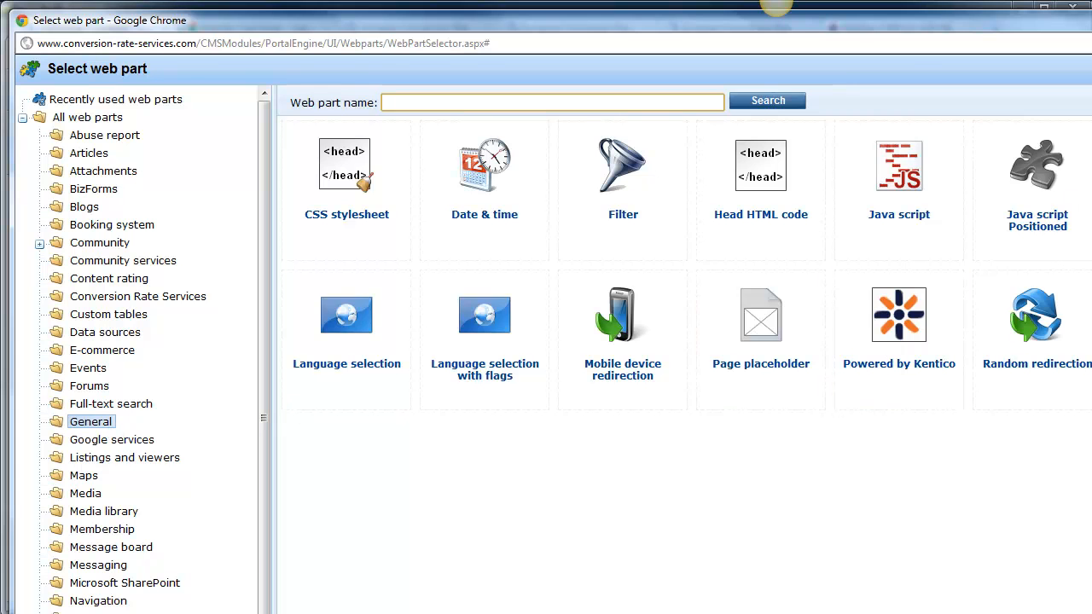
drag(1091, 151, 1049, 157)
click(494, 310)
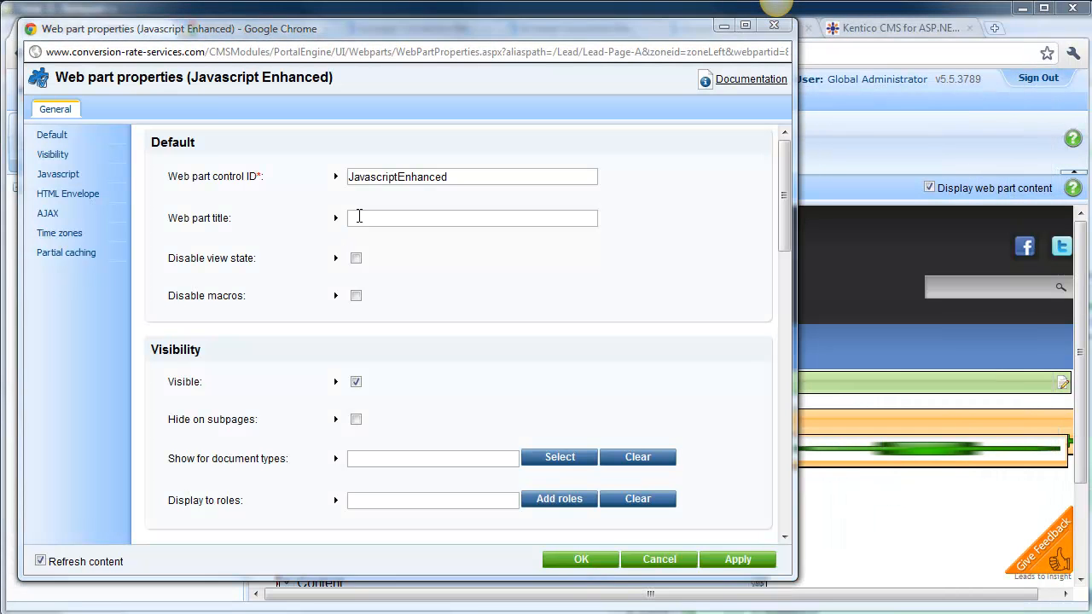
Step: Set the web part title to Google Website Optimizer
click(367, 215)
text(Go)
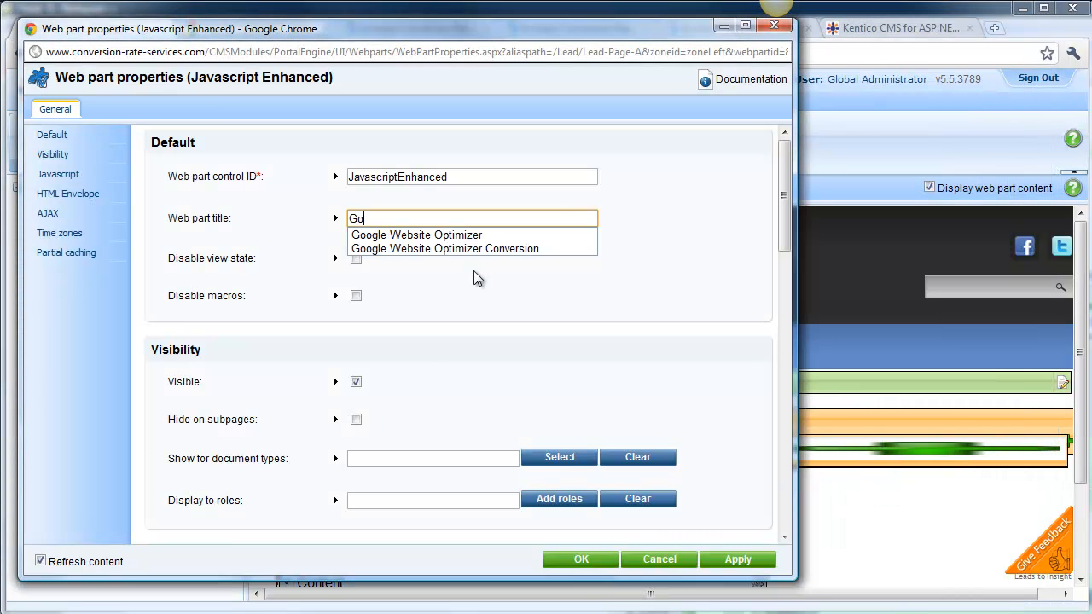
key(Down)
key(Tab)
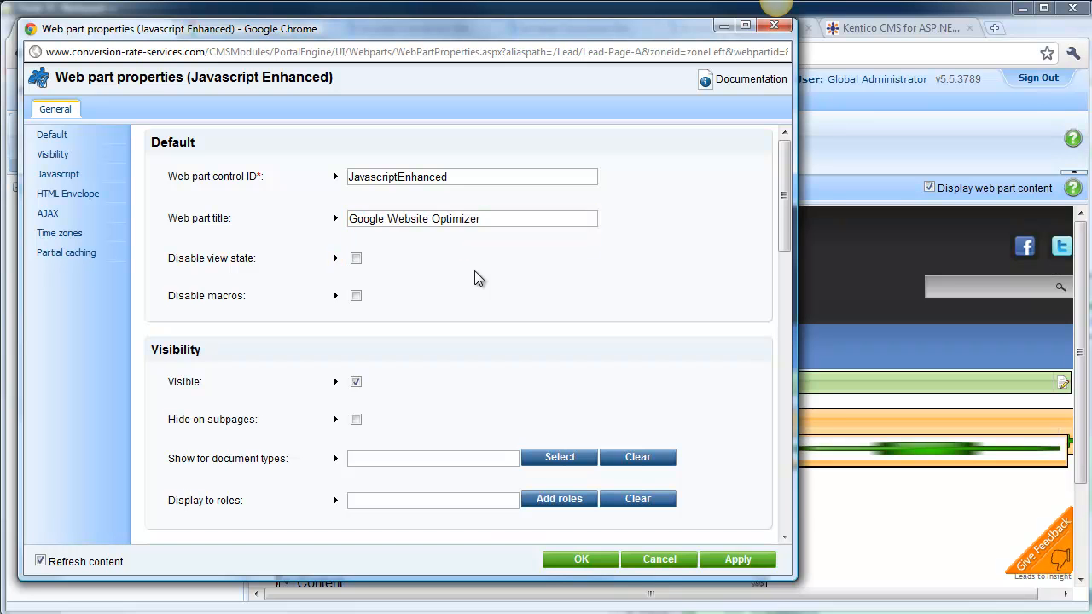
Step: Set the Javascript Region Title to Google Website Optimizer
scroll(475, 271, down, 3)
scroll(474, 270, down, 1)
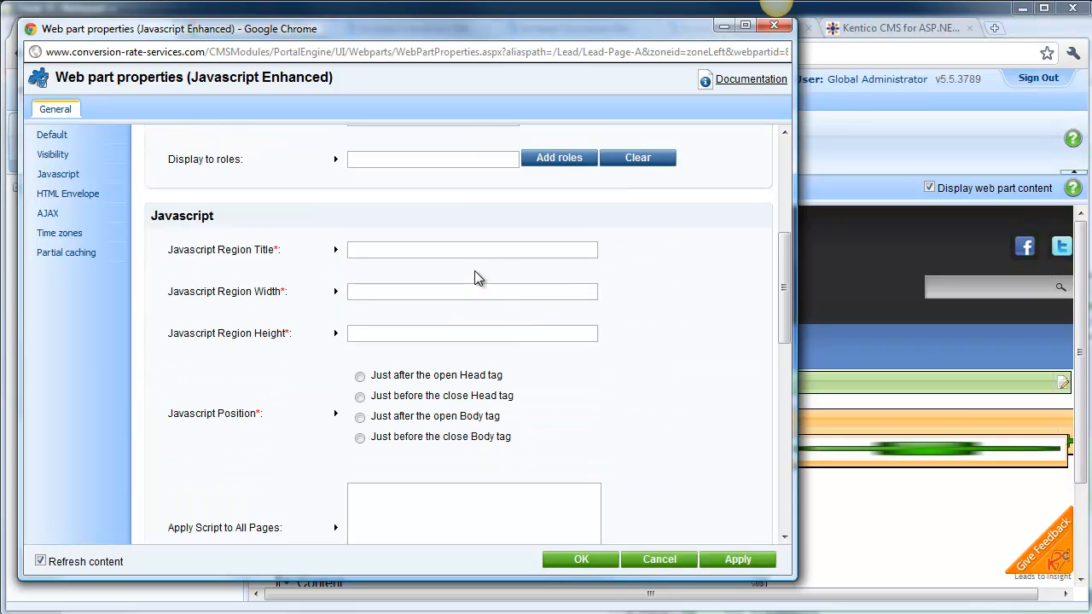
click(366, 251)
text(Go)
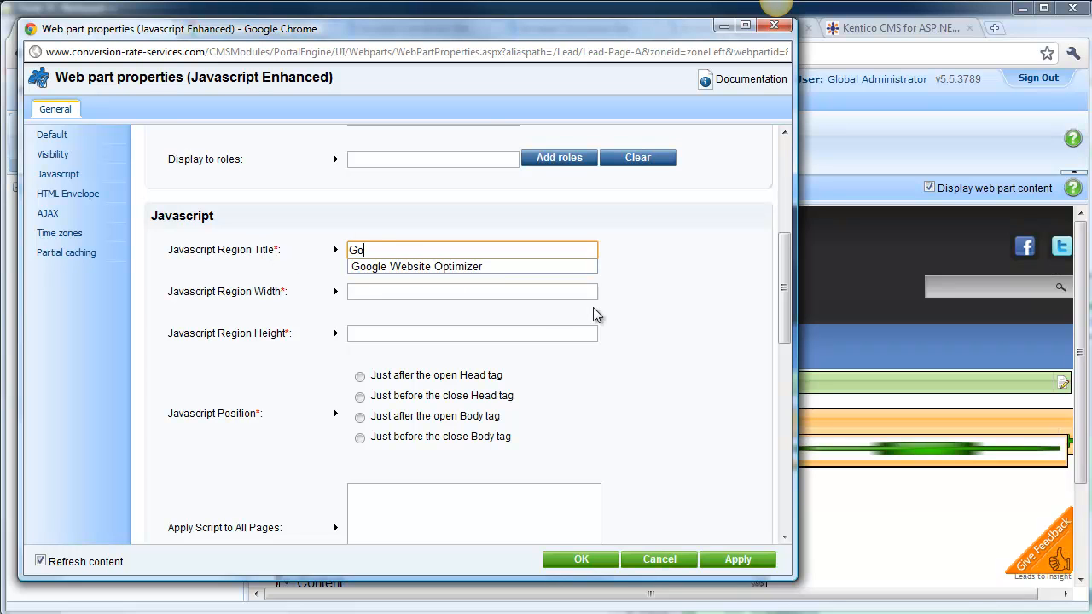
key(Down)
key(Return)
key(Tab)
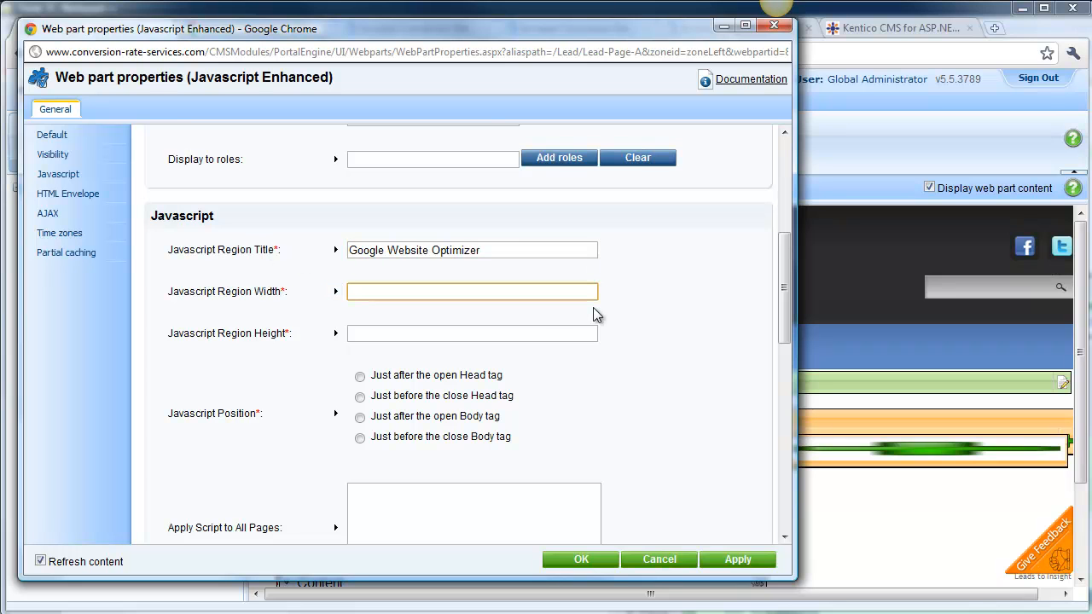
Step: Set the Javascript region's width to 500 and its height to 200
text(5)
key(Down)
key(Return)
key(Tab)
text(2)
key(Down)
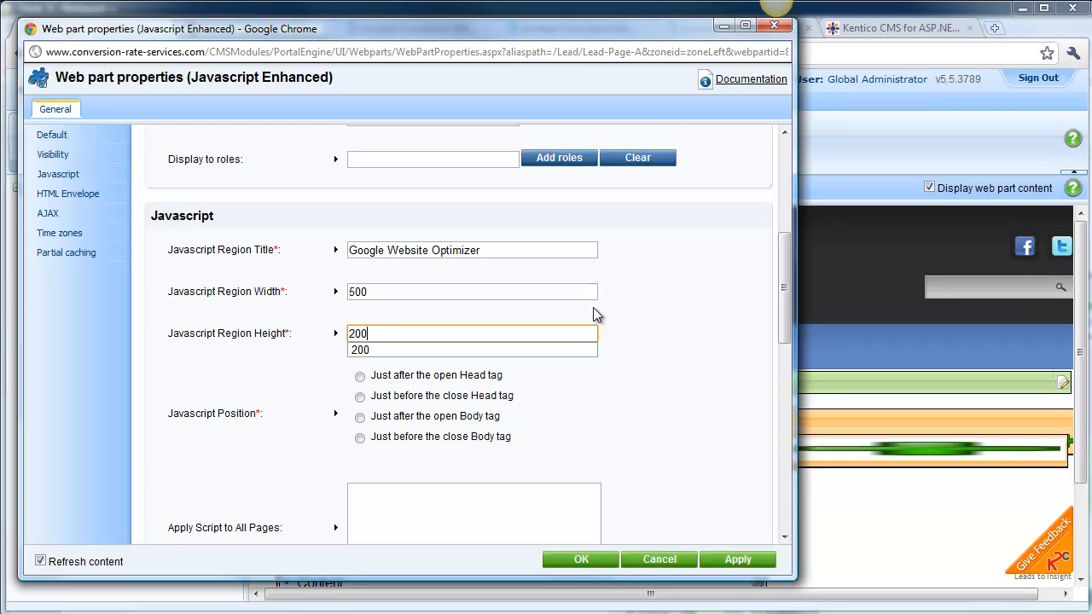
click(686, 340)
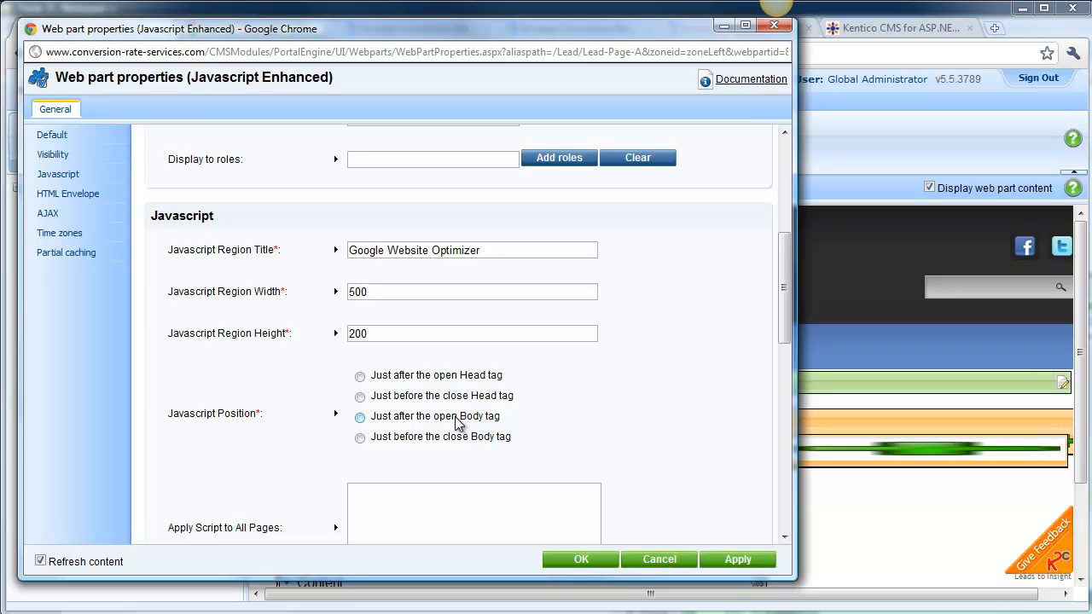
Step: Position the script just after the open Head tag and save the web part's properties
click(360, 377)
click(578, 561)
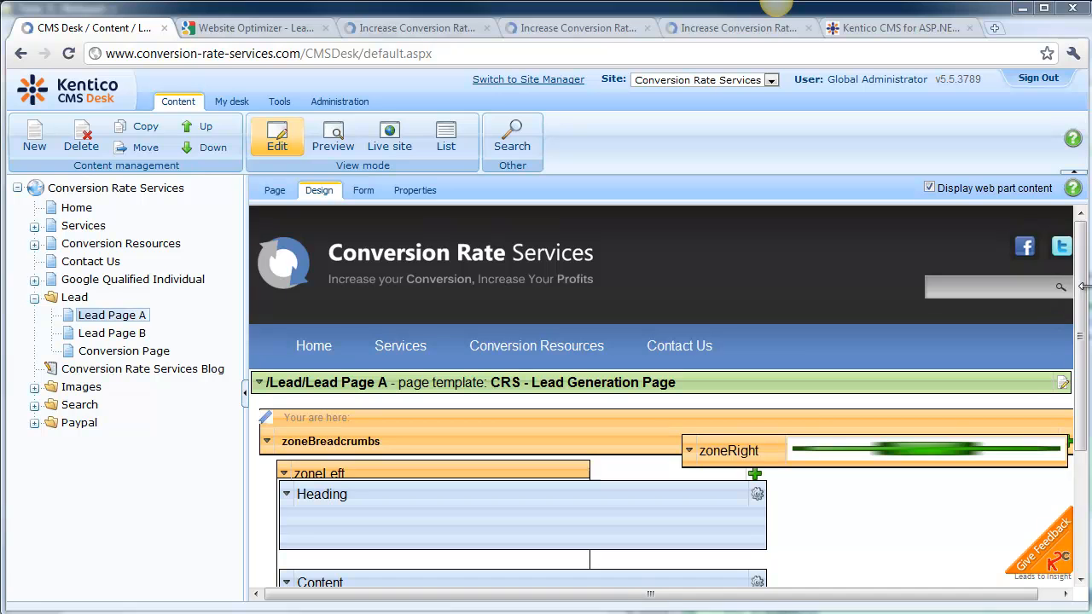
scroll(1084, 287, down, 3)
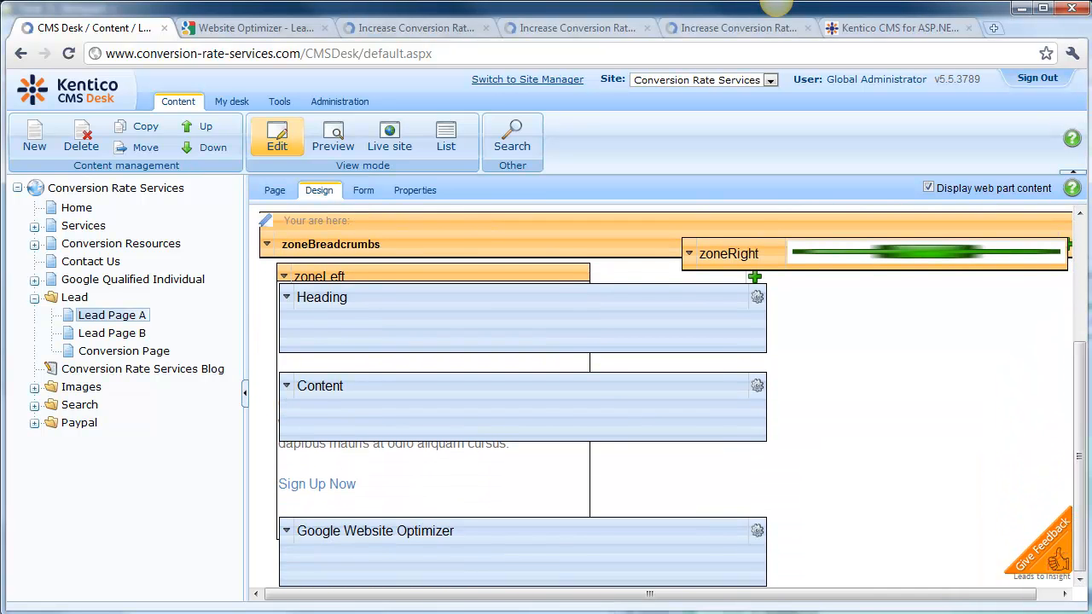
Step: Copy the original page's Control and Tracking Script from Website Optimizer into Lead Page A's Google Website Optimizer region and save the page
click(274, 189)
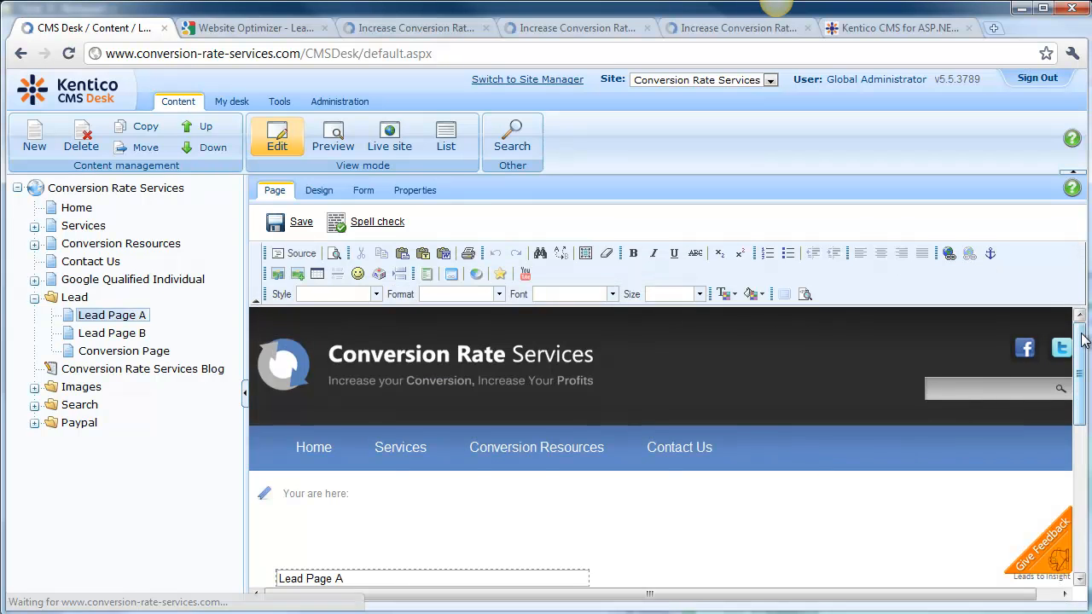
scroll(1084, 340, down, 10)
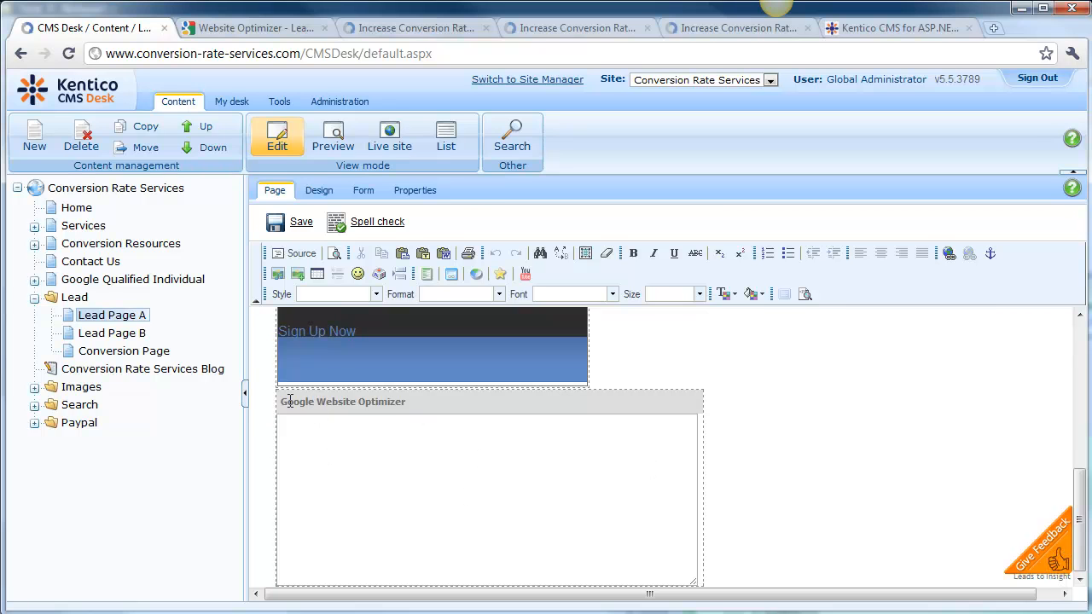
drag(281, 403, 428, 417)
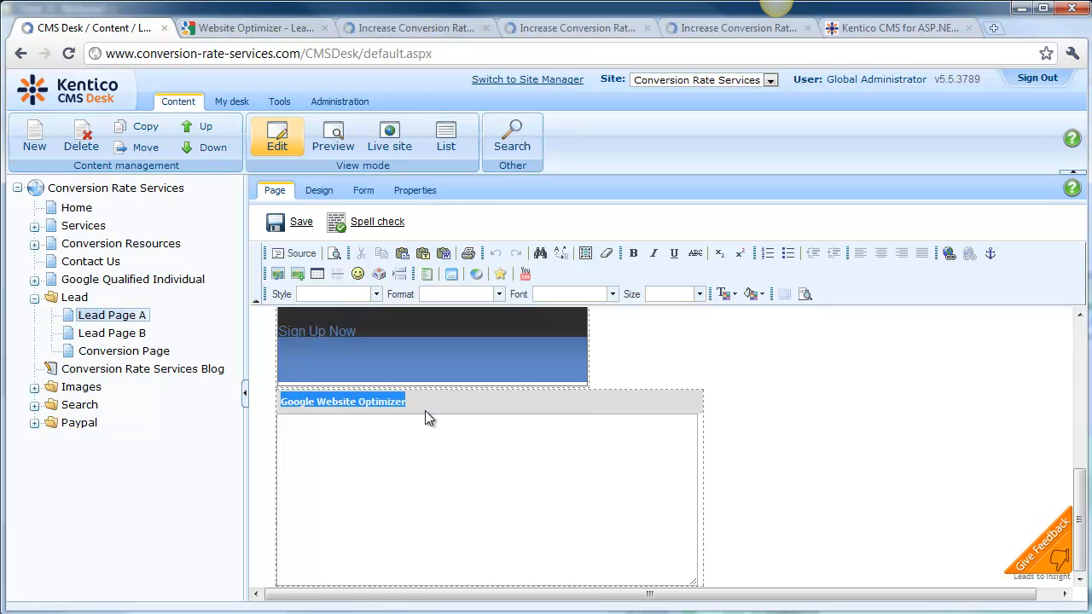
click(391, 449)
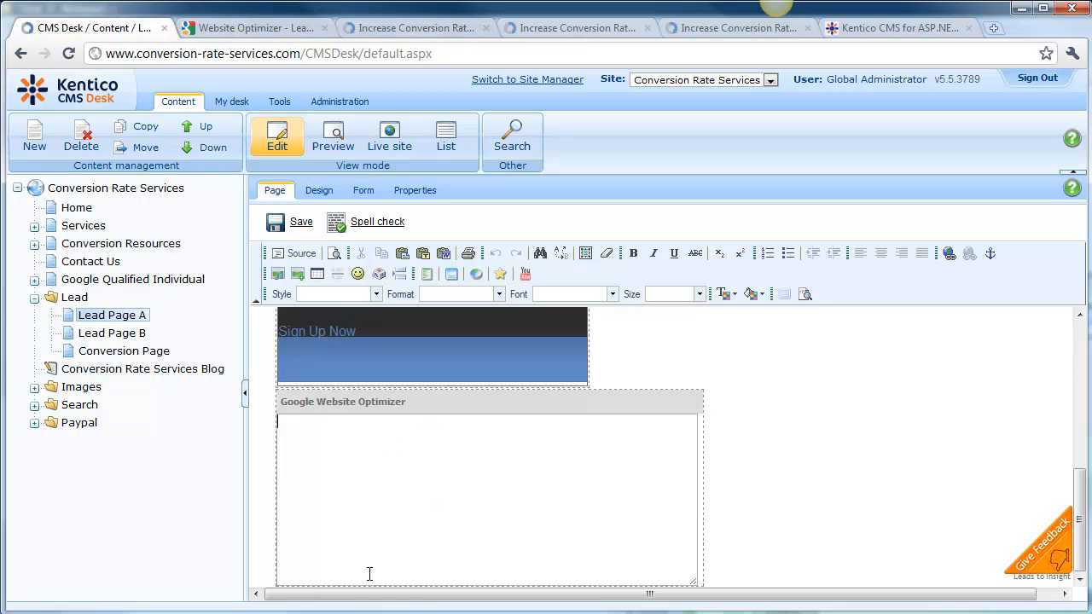
click(245, 29)
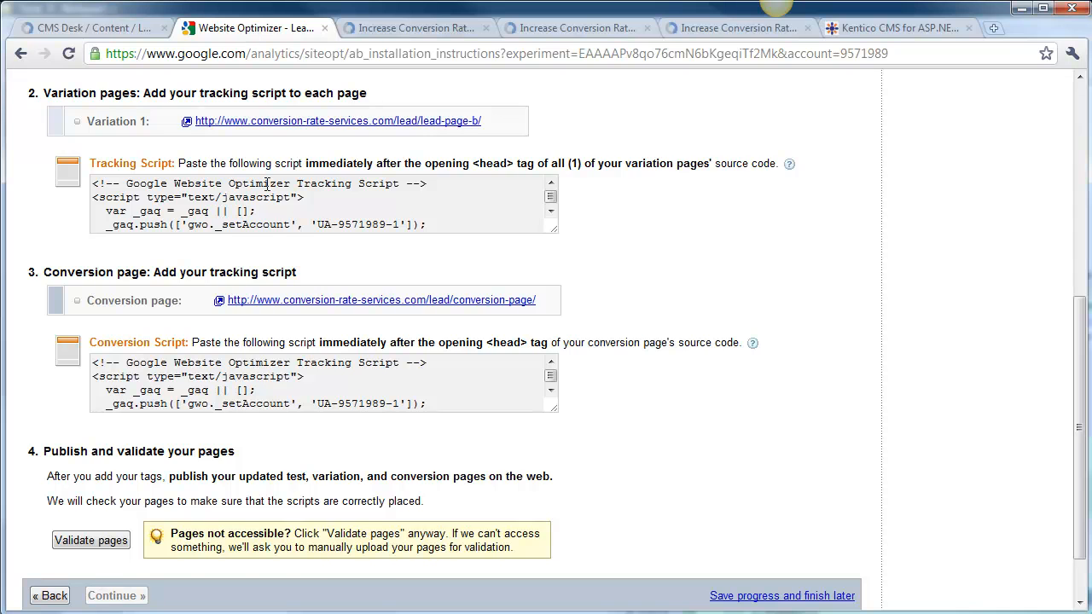
scroll(322, 187, up, 3)
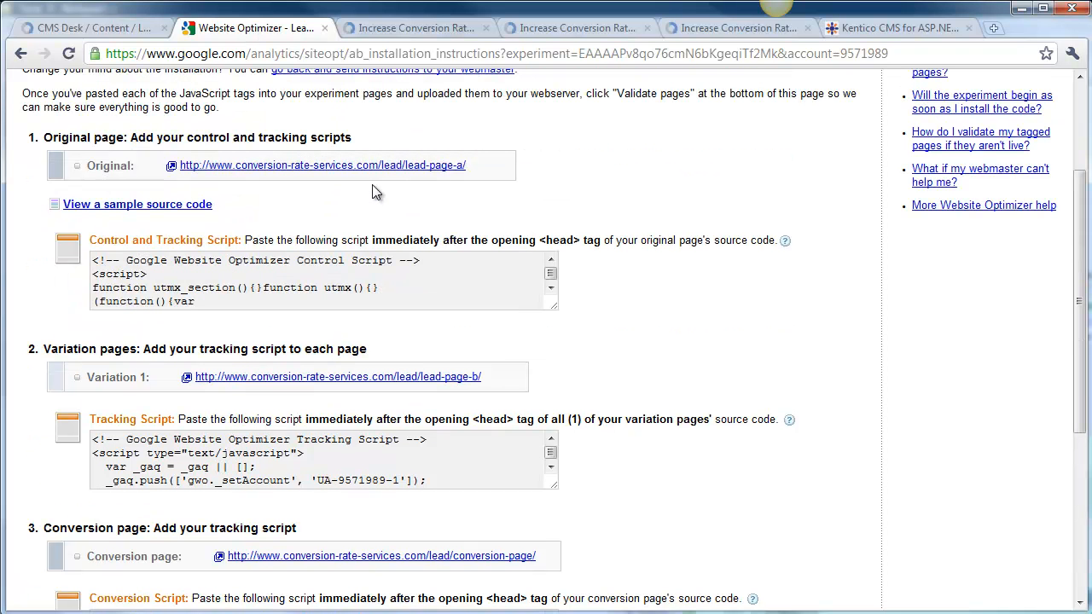
click(247, 264)
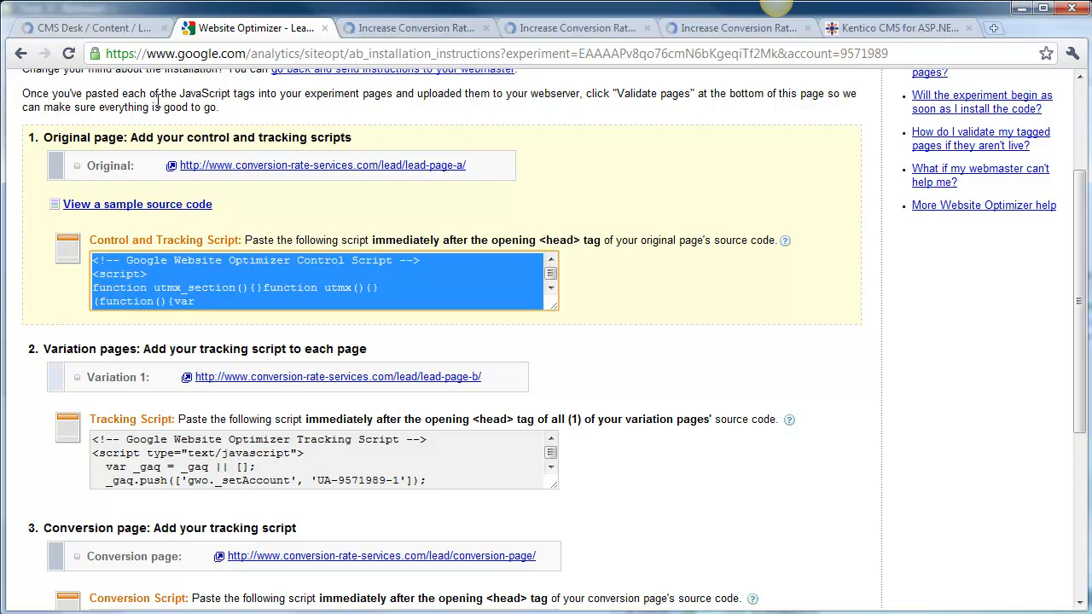
click(109, 29)
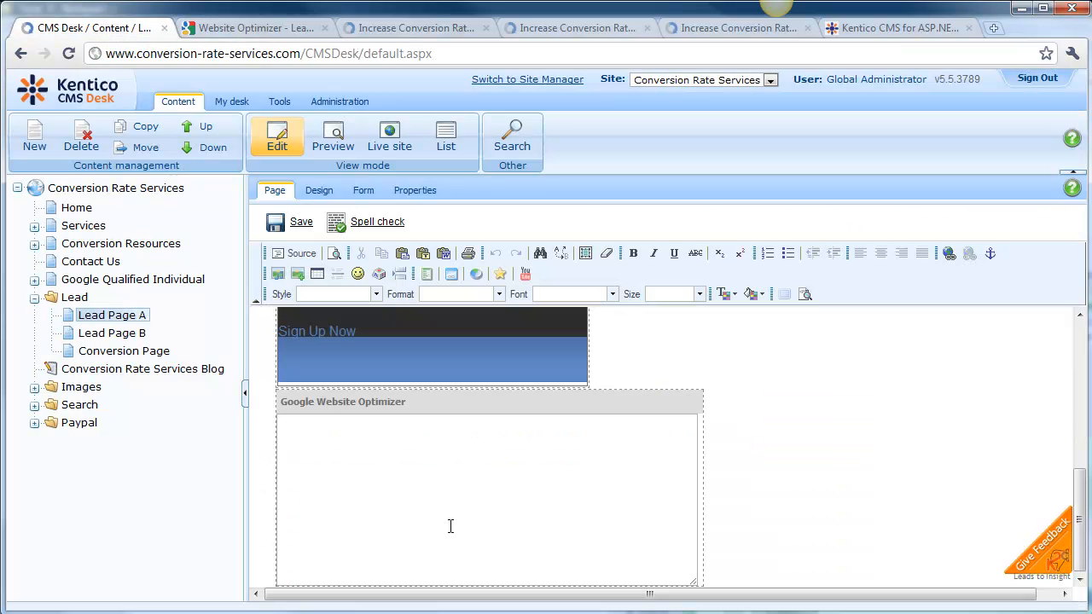
key(ctrl+v)
click(300, 223)
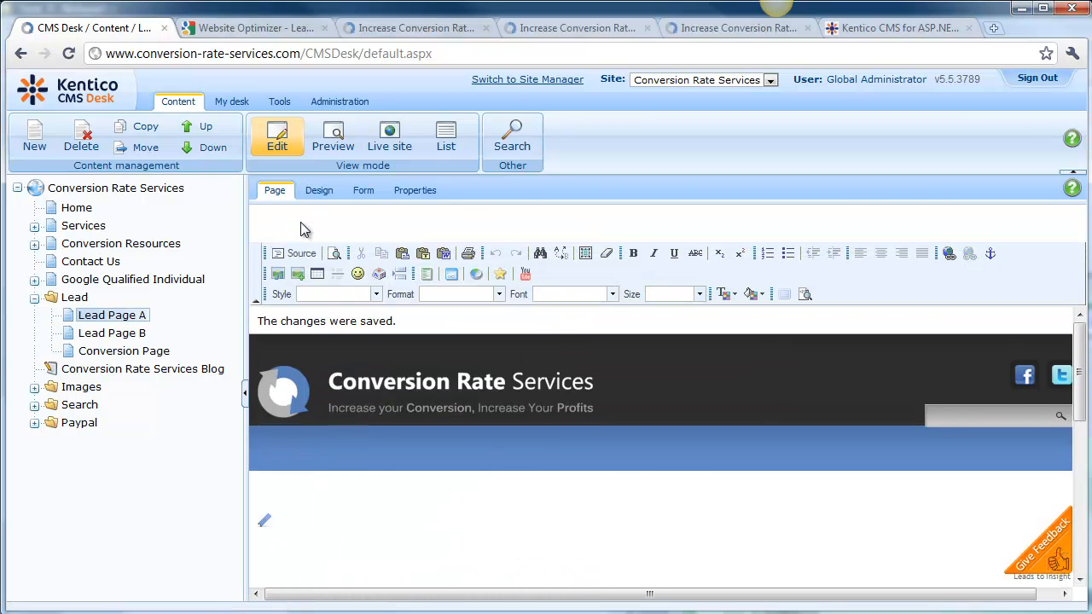
Step: Copy the variation page's Tracking Script from Website Optimizer into Lead Page B's Google Website Optimizer region and save the page
click(133, 334)
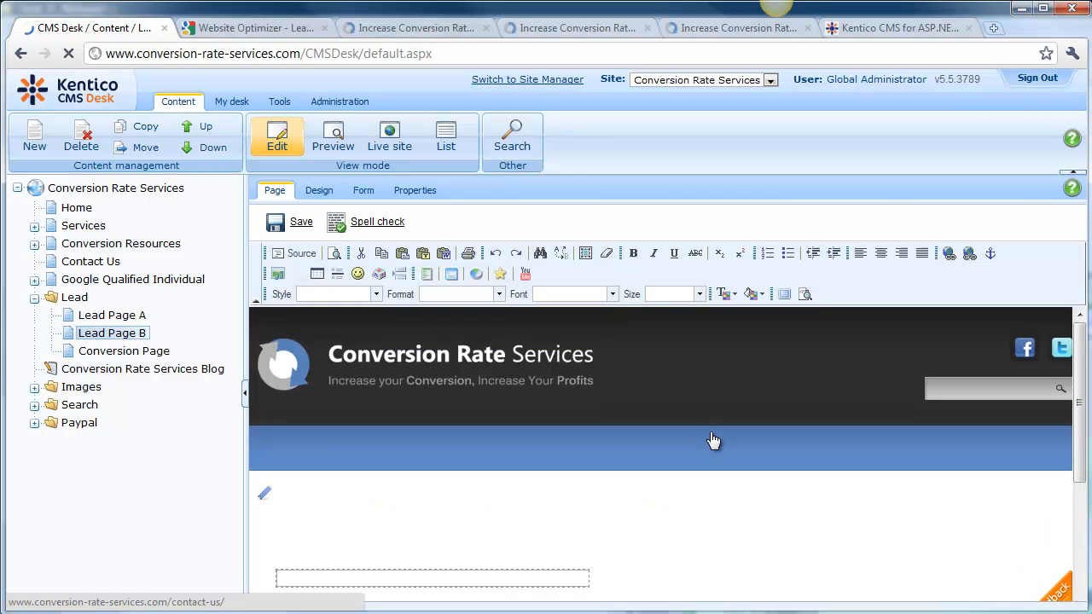
scroll(714, 441, down, 3)
scroll(712, 439, down, 3)
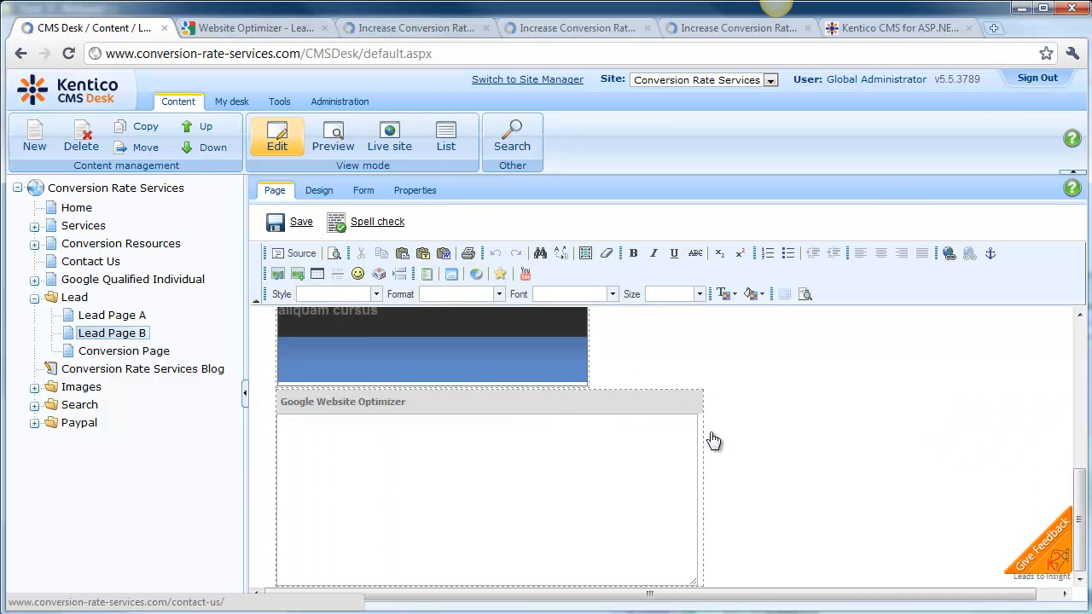
click(260, 34)
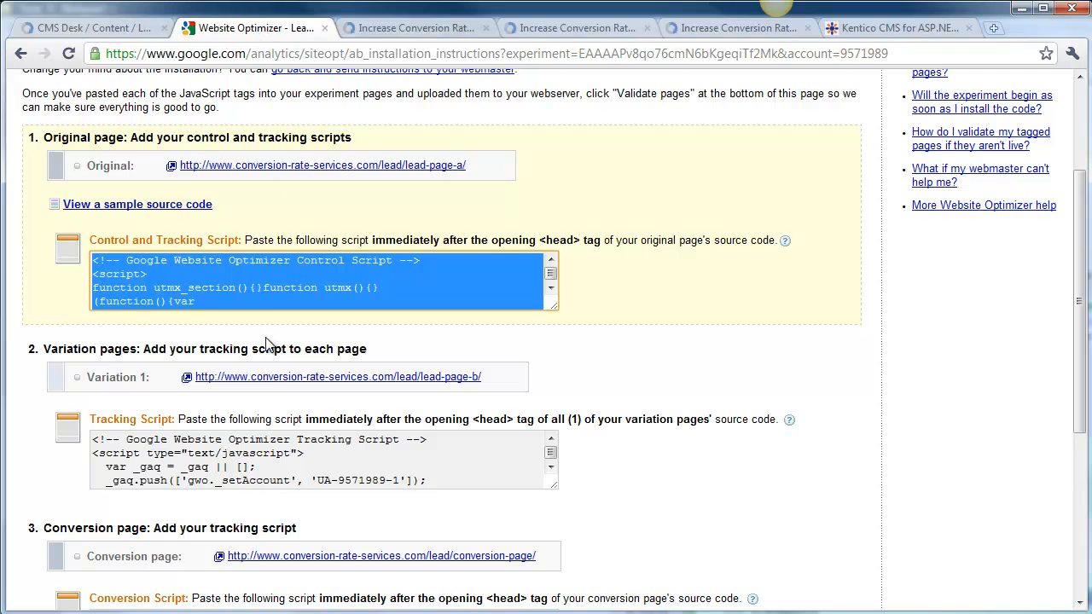
click(242, 442)
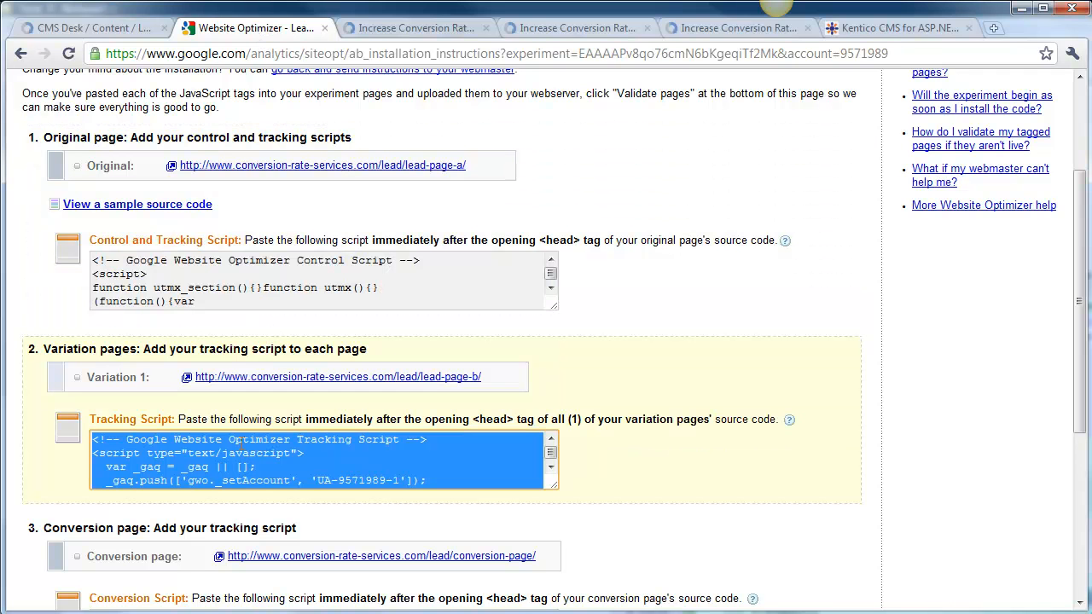
click(120, 29)
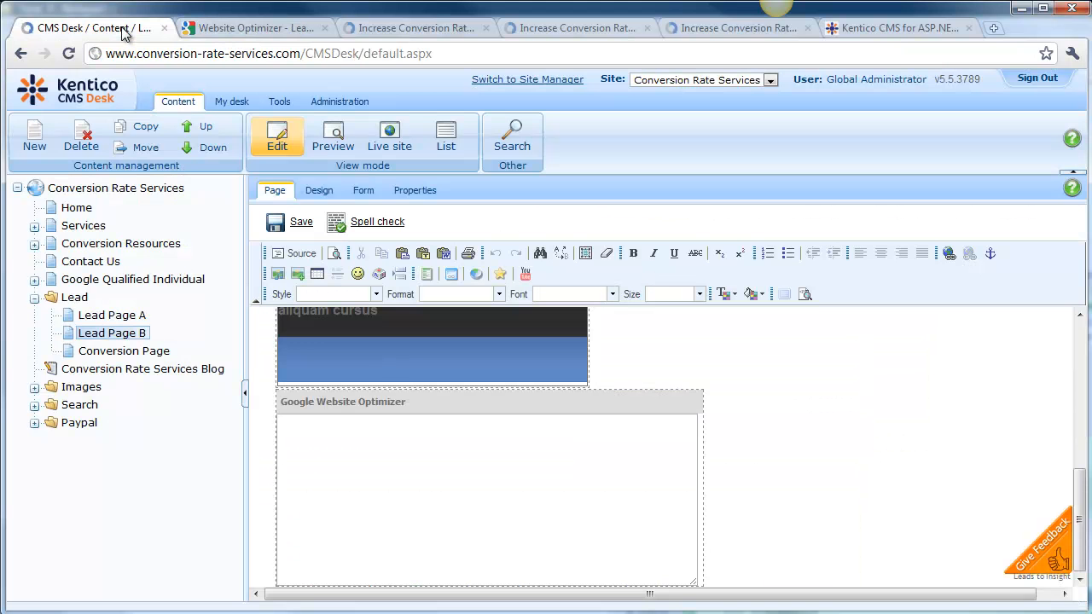
key(ctrl+v)
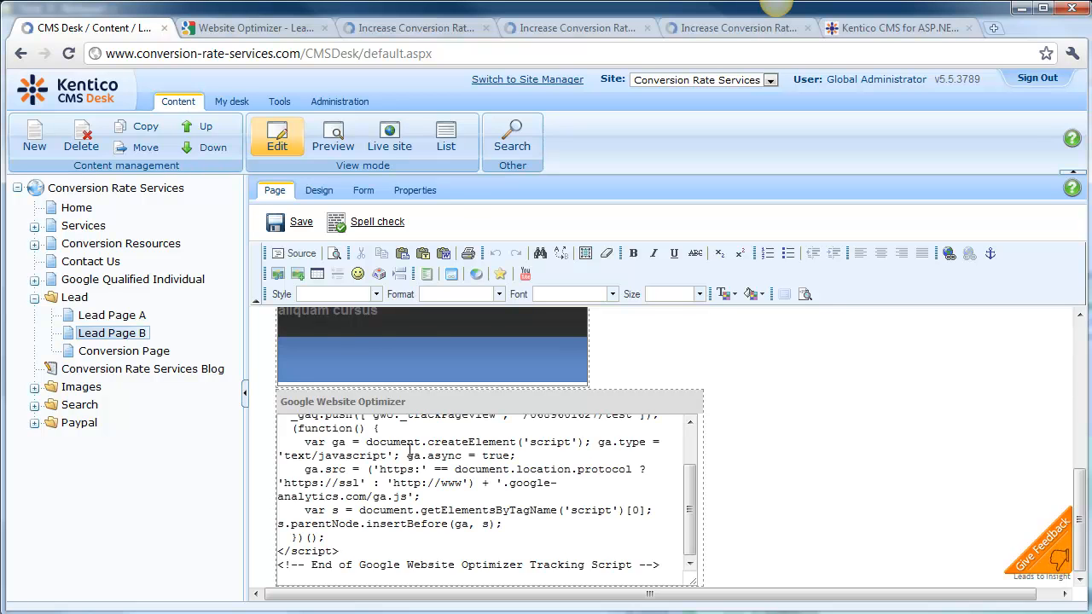
click(297, 223)
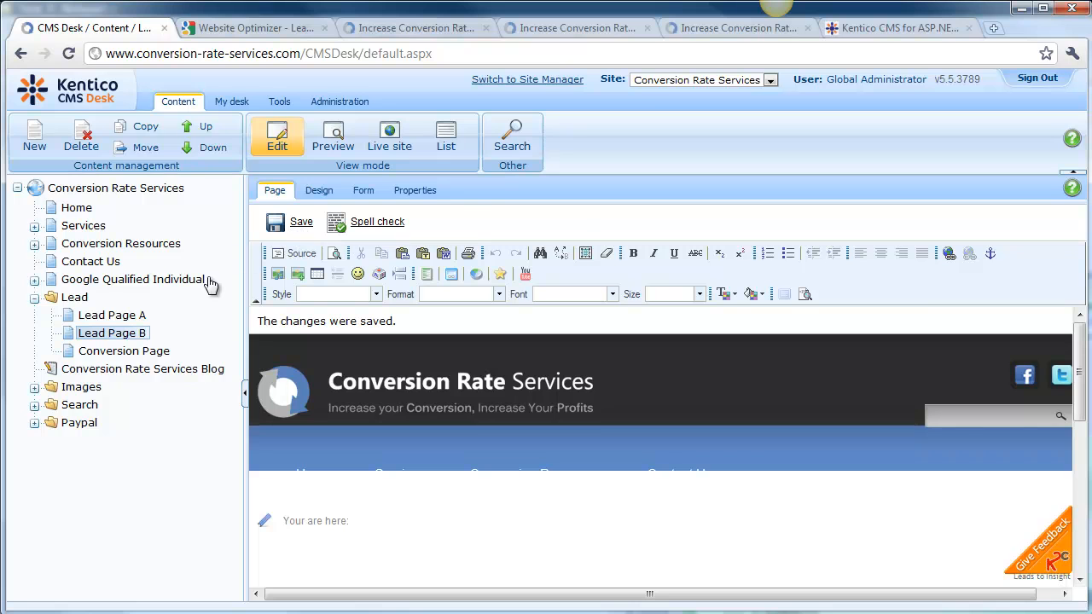
Step: Open the Conversion Page's design and add a Javascript Enhanced web part to zoneContentLeft
click(152, 352)
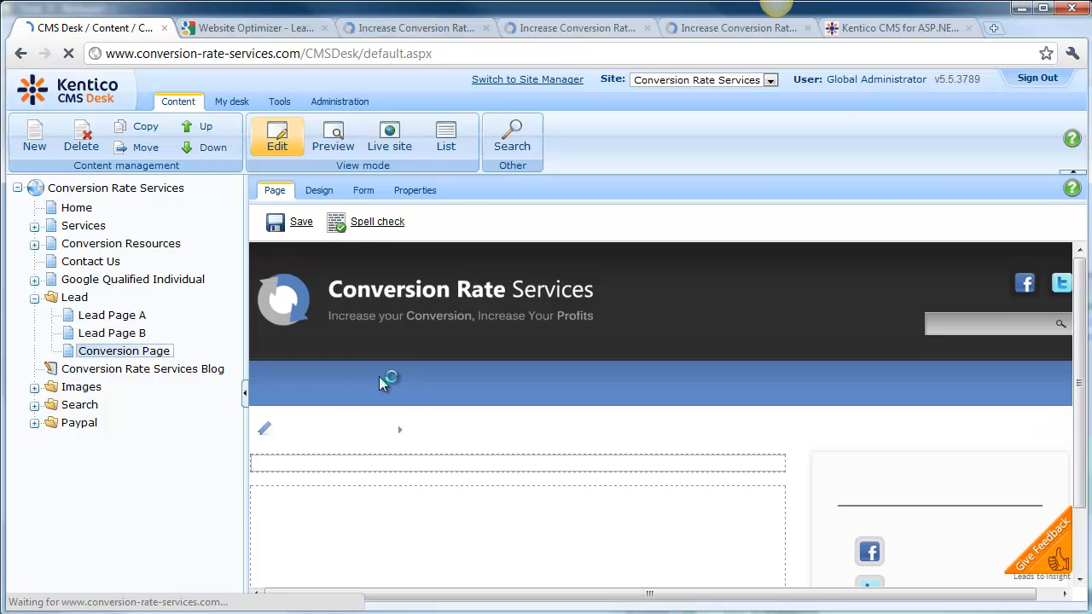
click(312, 197)
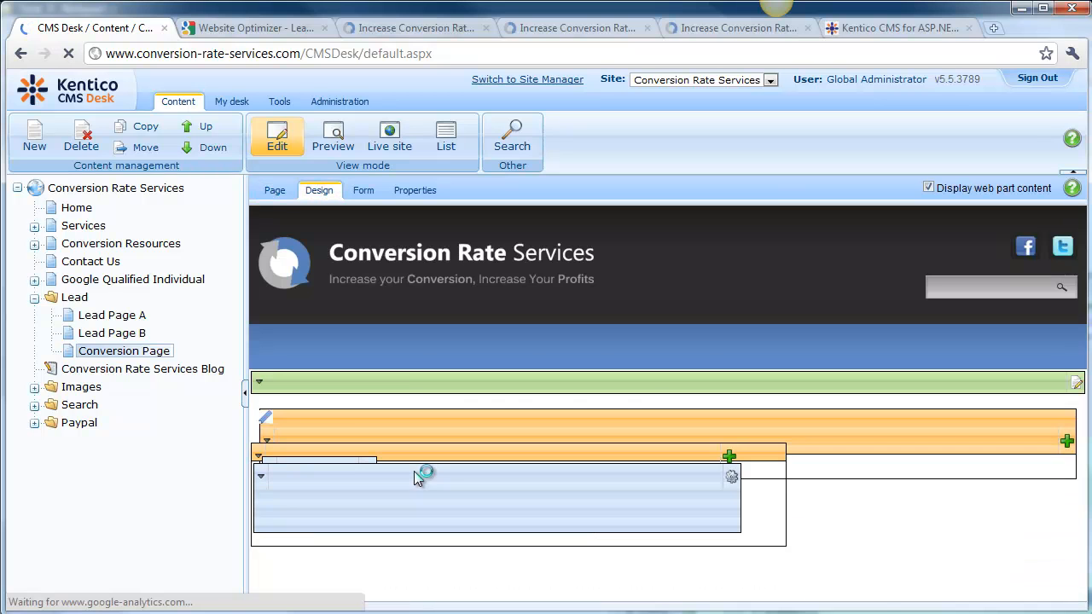
scroll(415, 472, down, 1)
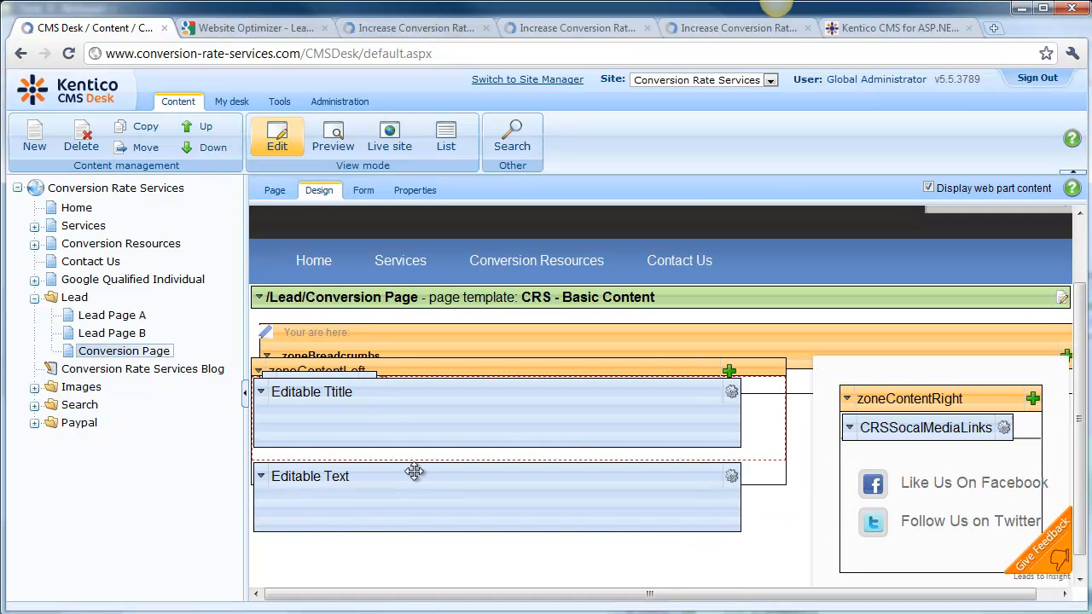
click(260, 375)
click(307, 375)
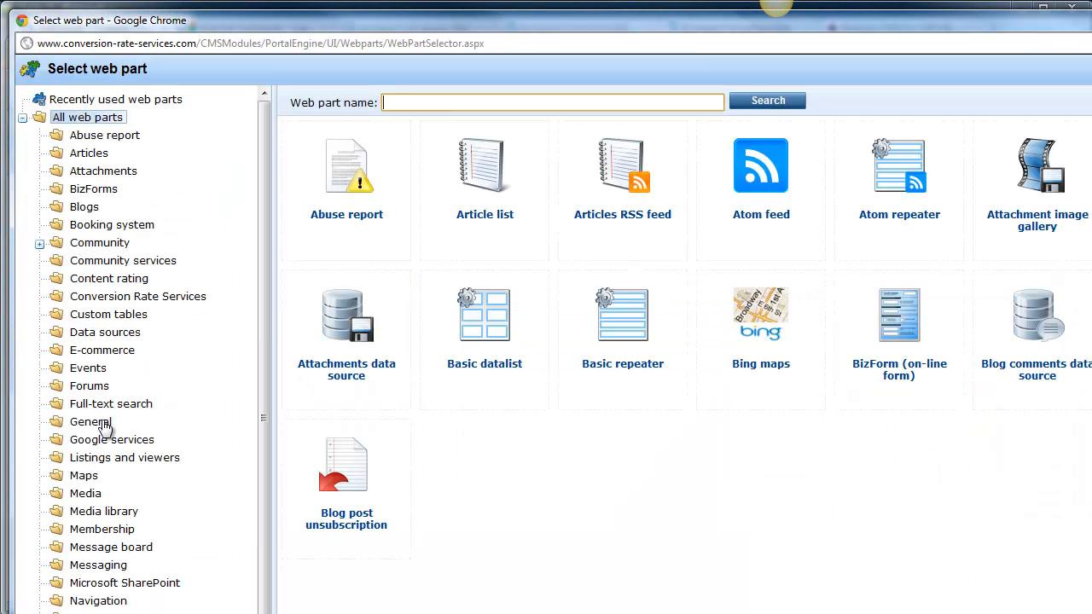
click(102, 424)
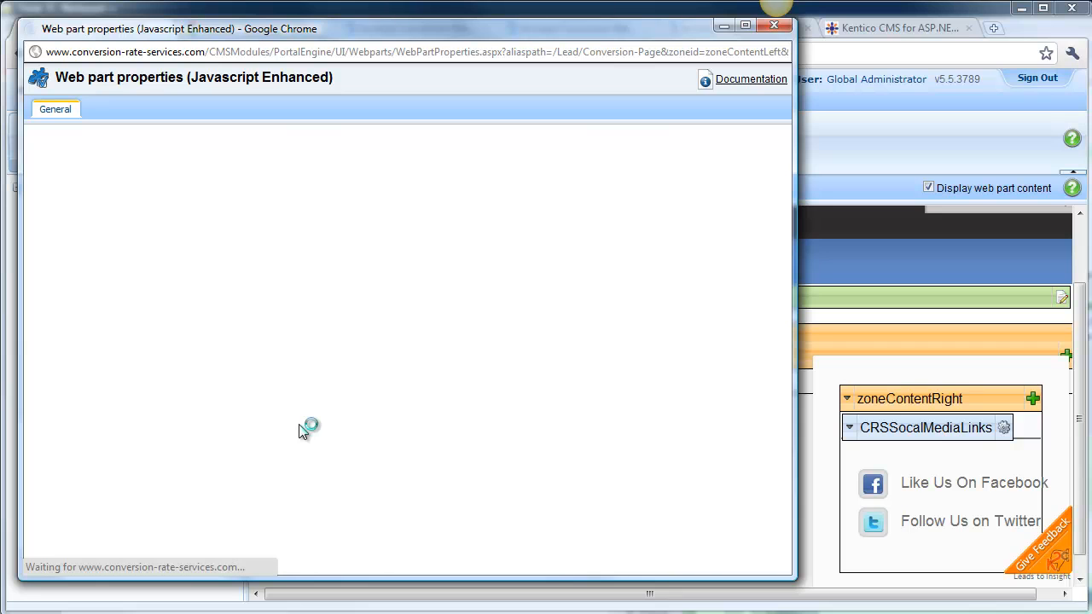
Step: Set both the web part title and the Javascript region title to Google Website Optimizer
click(387, 220)
text(Go)
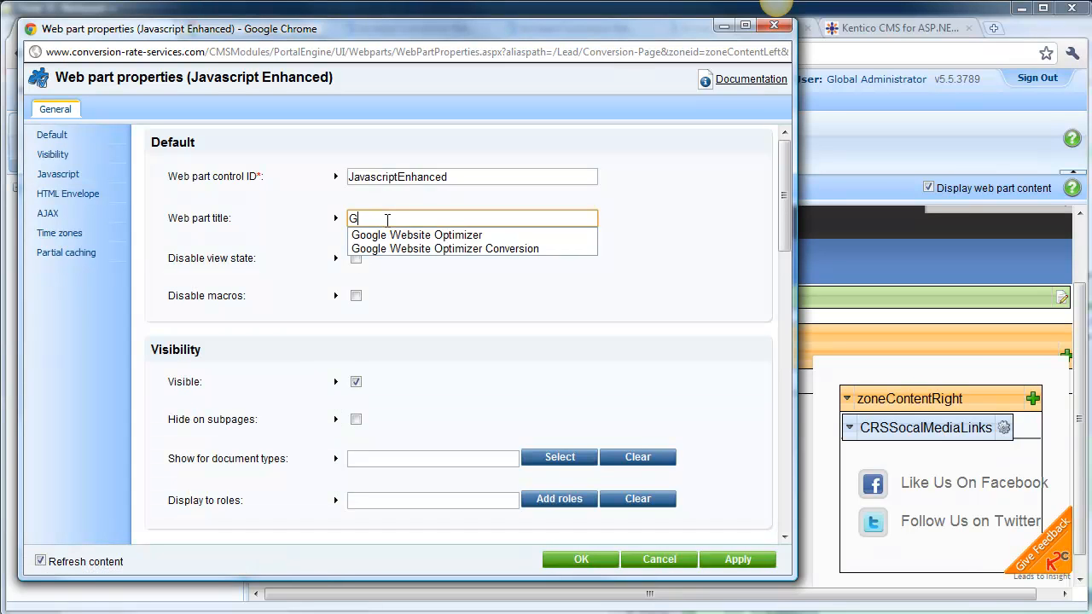
key(Down)
key(Tab)
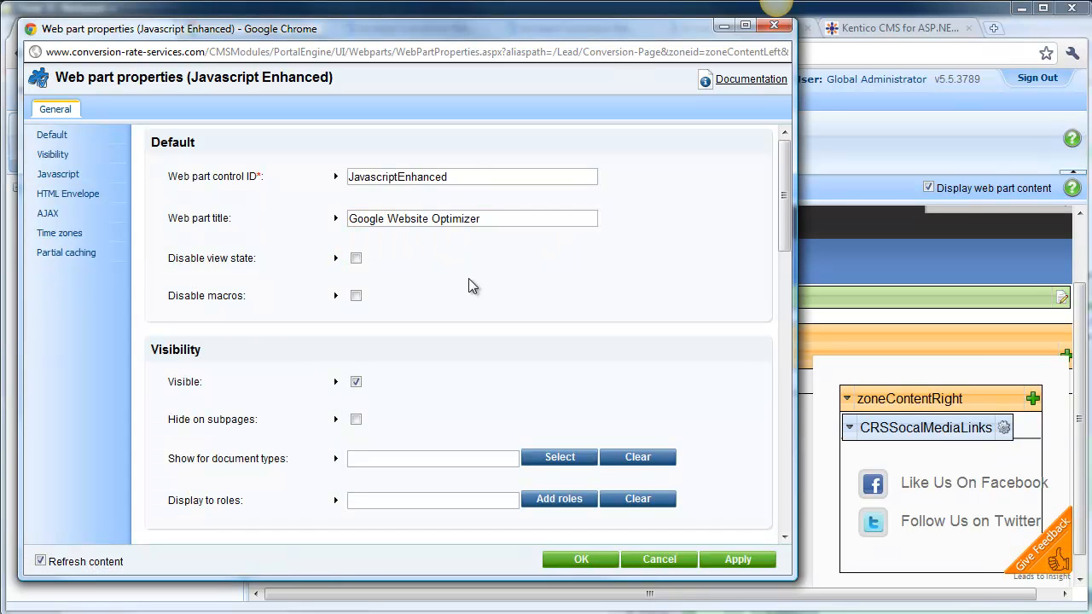
scroll(468, 279, down, 5)
click(418, 166)
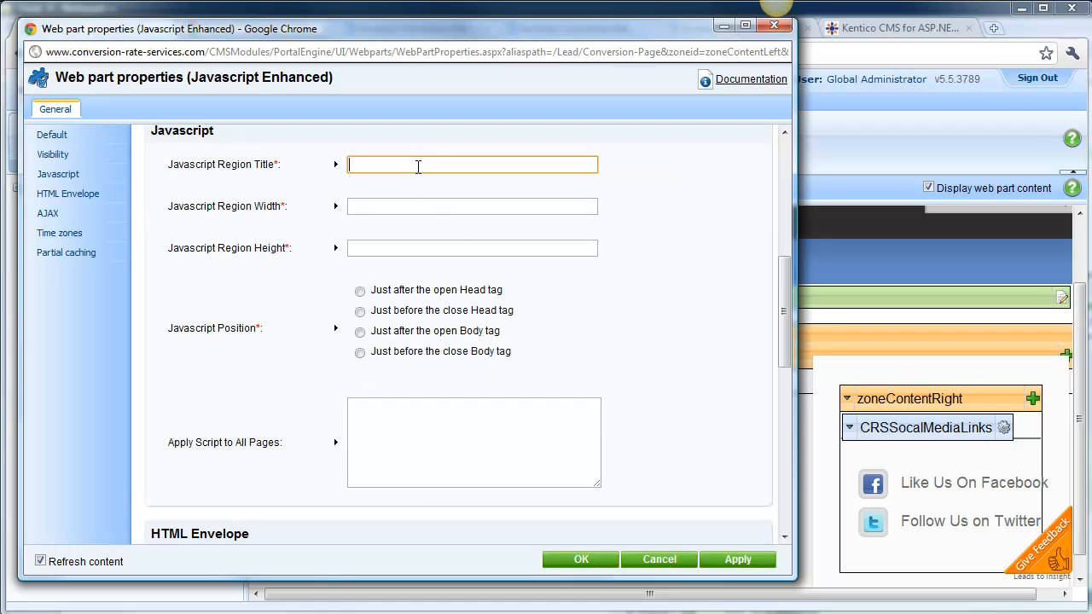
text(Go)
key(Down)
key(Tab)
Step: Make the Javascript region 500 wide and 200 high, positioned just after the open Head tag, and save the web part's properties
key(Tab)
text(500)
key(Tab)
key(Tab)
text(200)
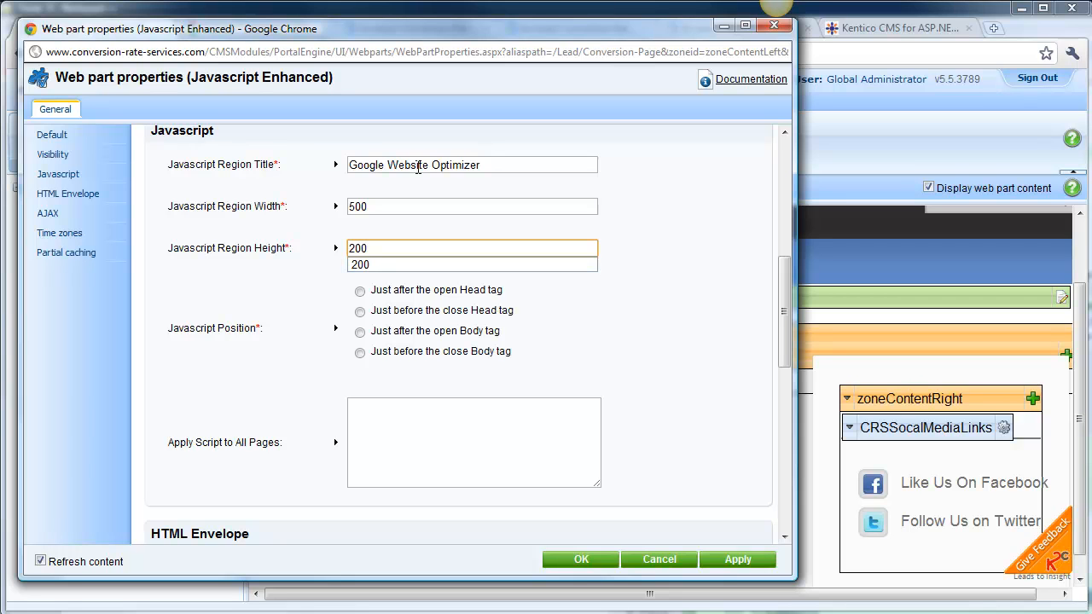
click(360, 292)
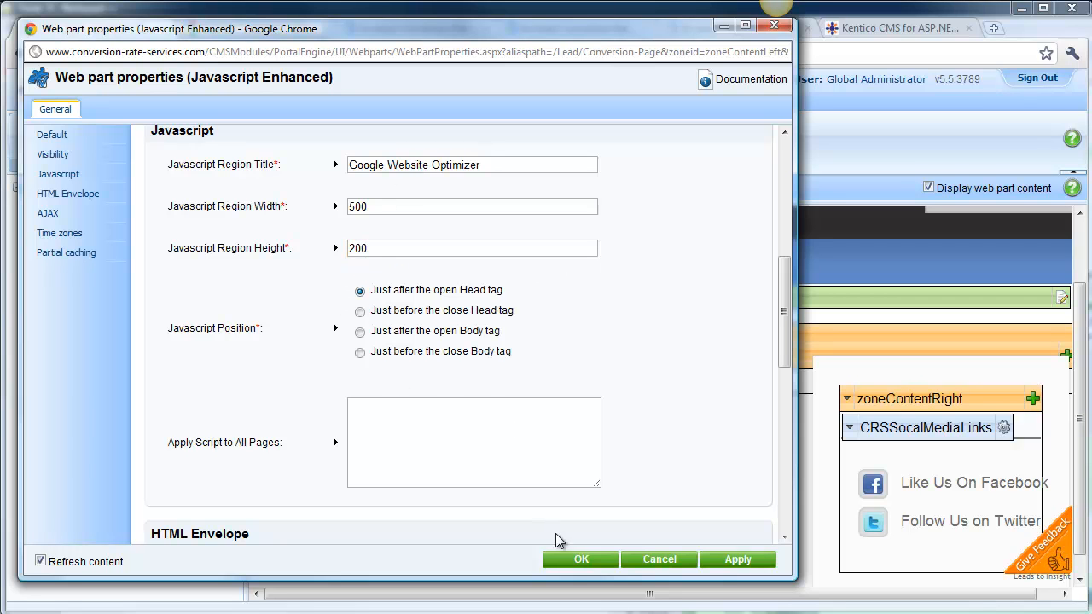
click(590, 553)
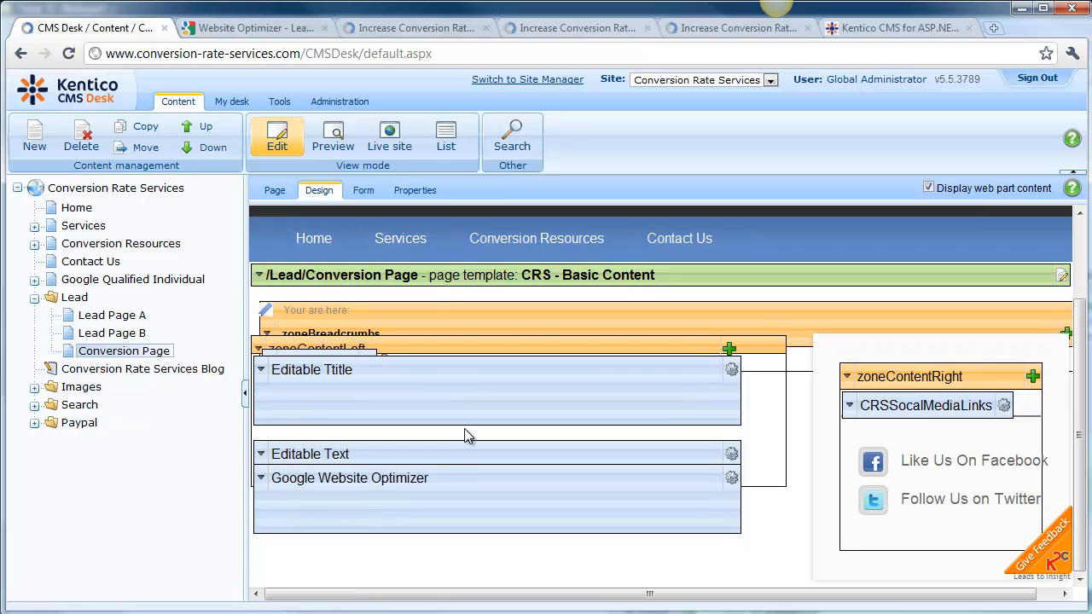
Step: Copy the Conversion Script from Website Optimizer into the Conversion Page's Google Website Optimizer region and save the page
click(275, 192)
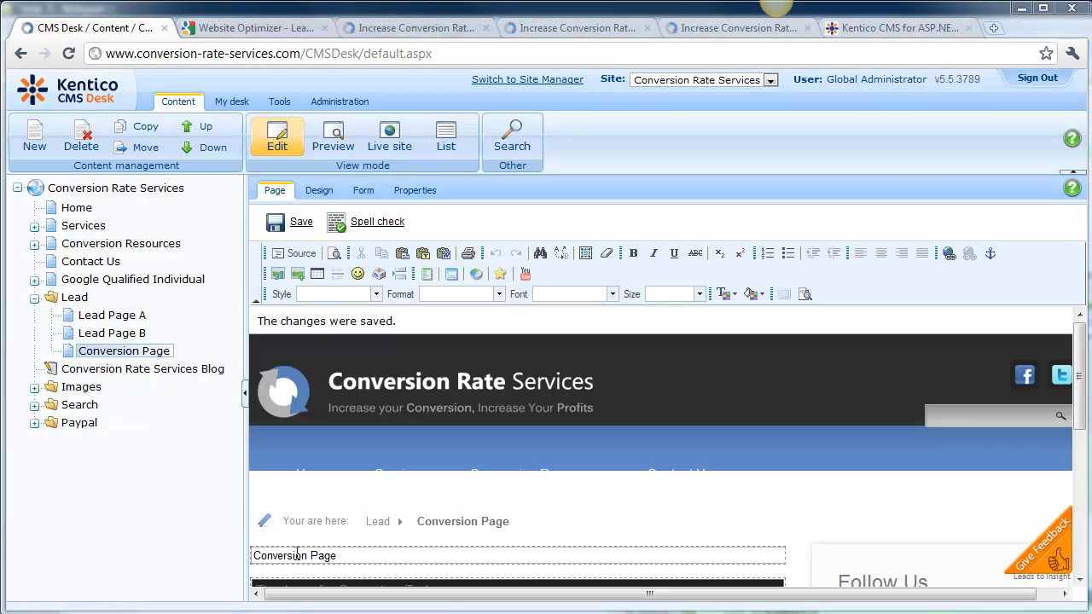
drag(1080, 362, 1081, 512)
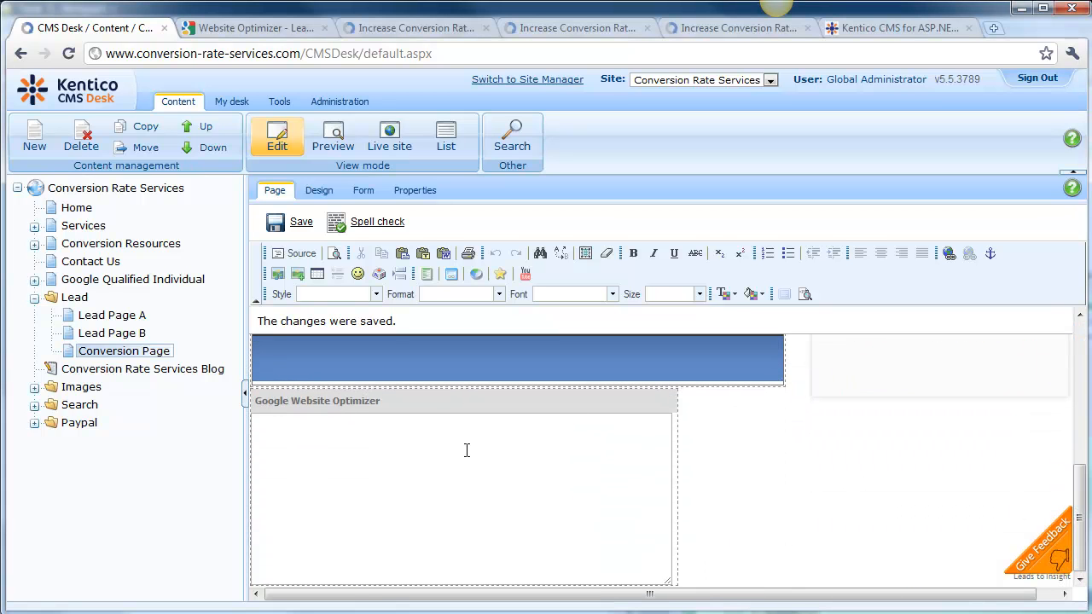
click(252, 31)
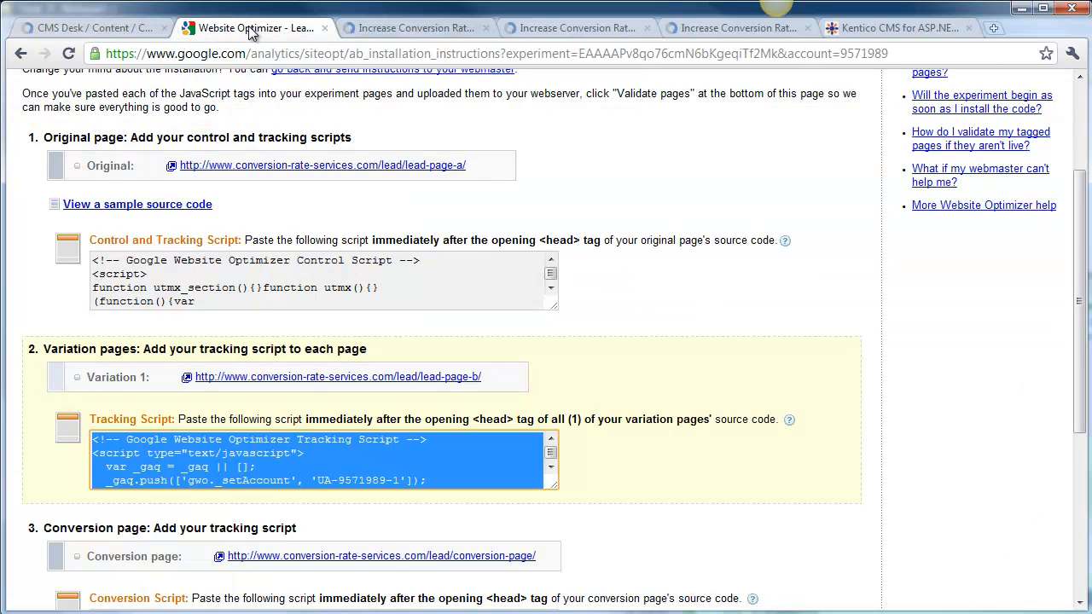
scroll(310, 379, down, 1)
scroll(310, 374, down, 3)
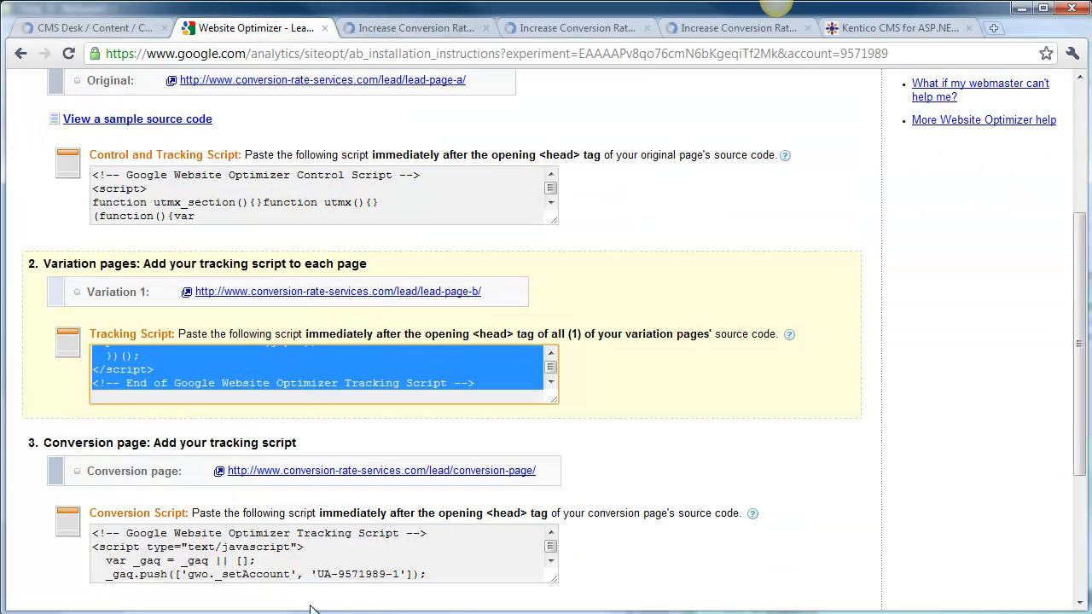
click(309, 560)
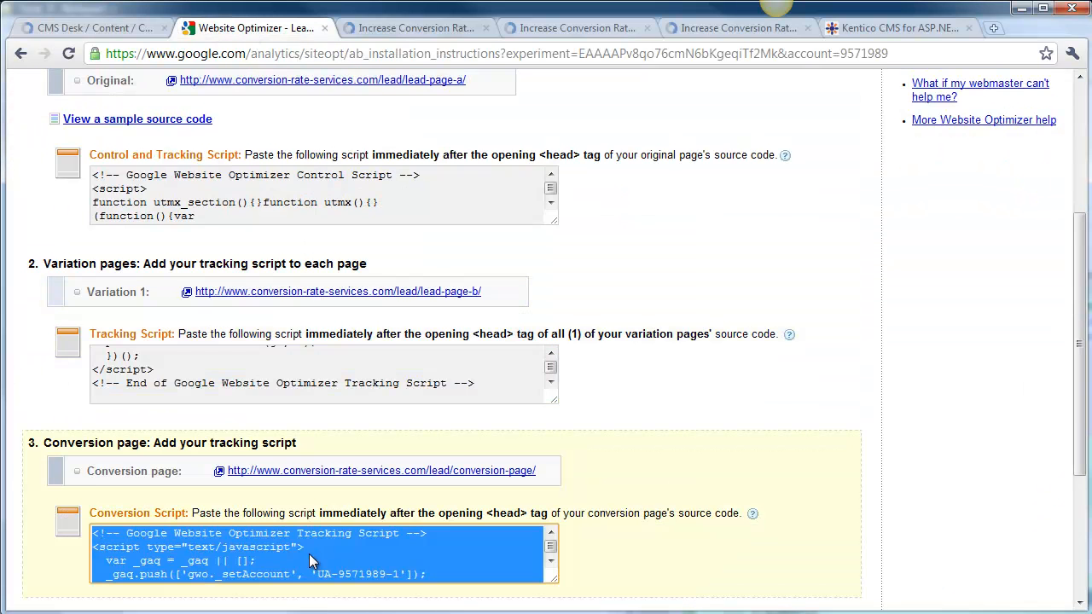
click(109, 31)
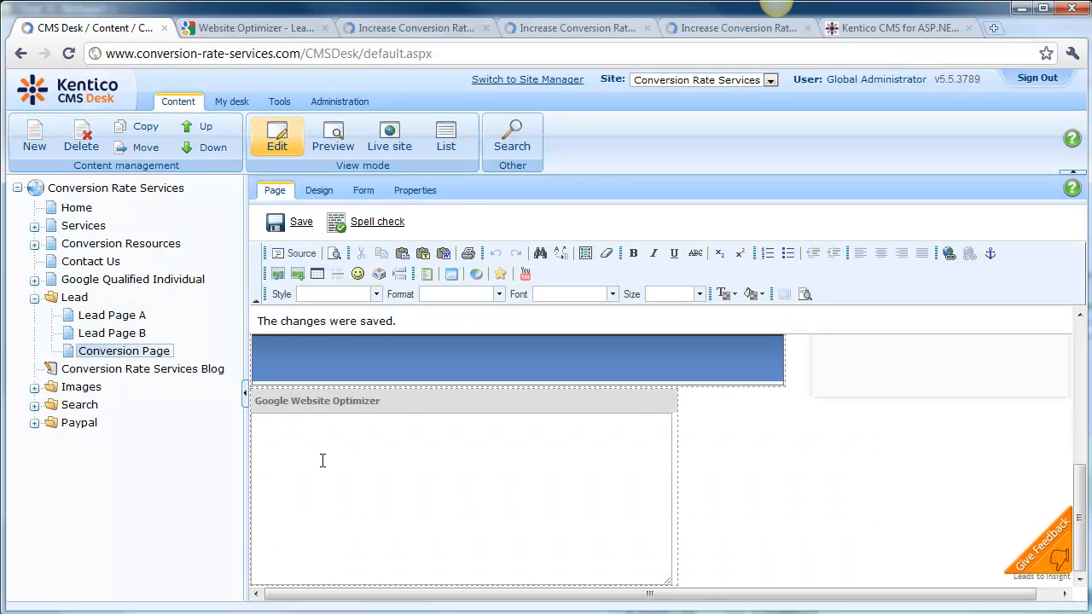
key(ctrl+v)
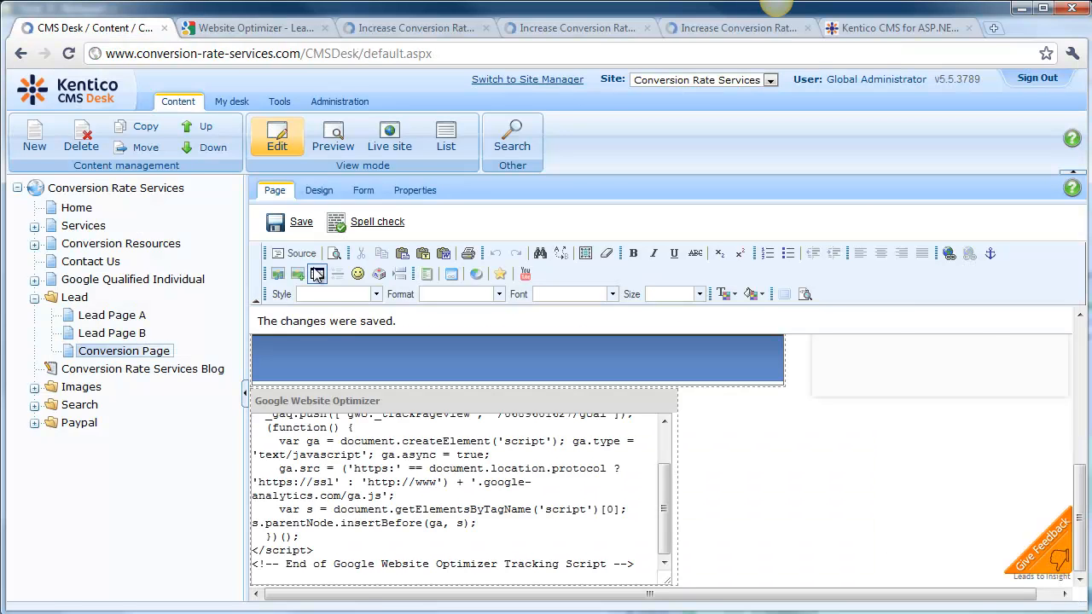
click(302, 224)
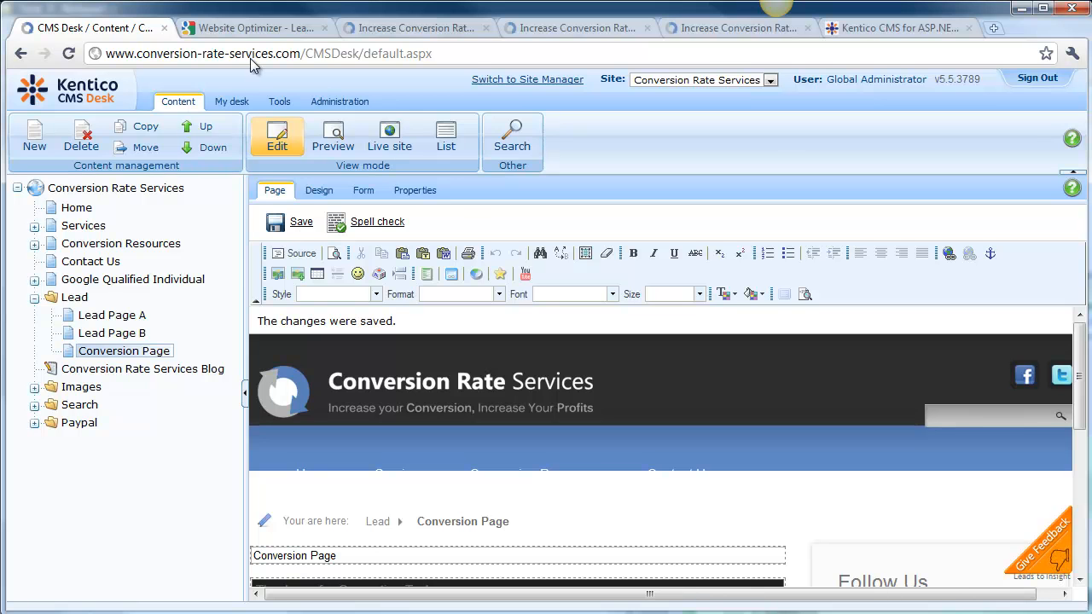
Step: Validate the script installation on the original, variation and conversion pages in Website Optimizer
click(254, 29)
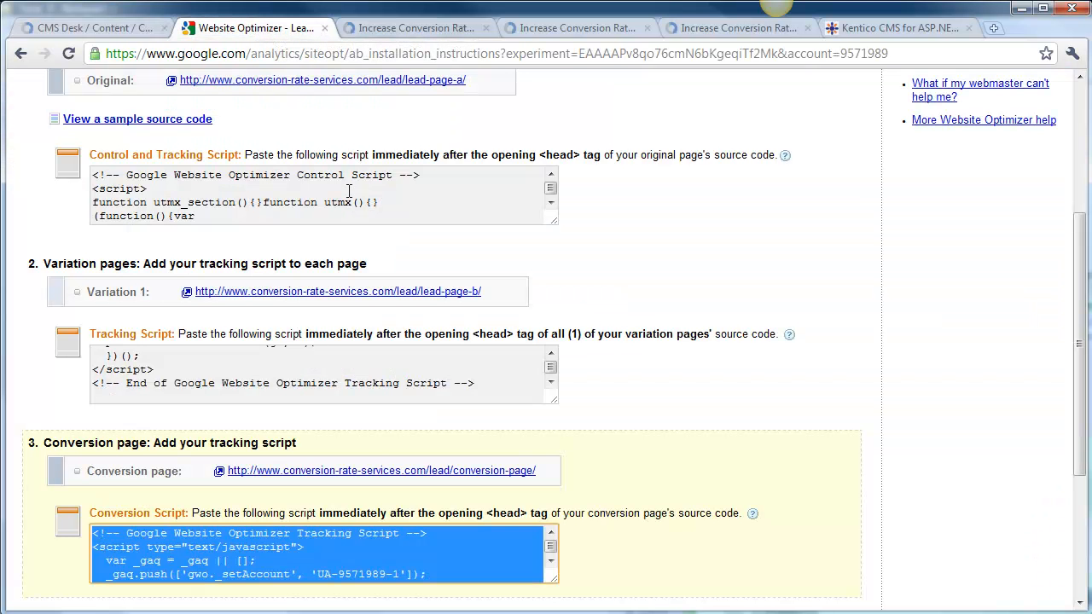
scroll(718, 343, down, 3)
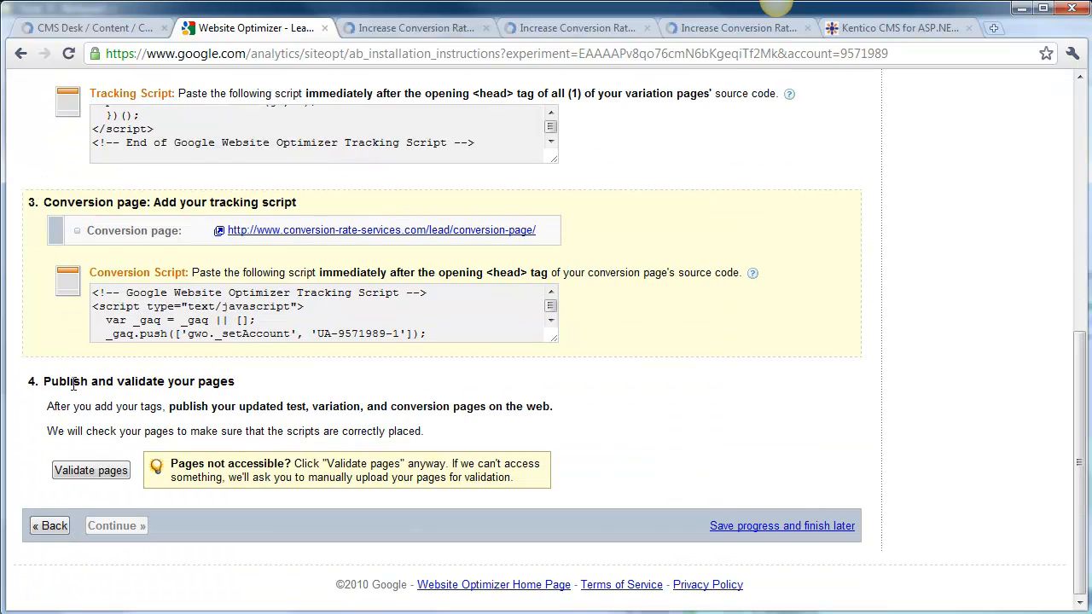
click(116, 472)
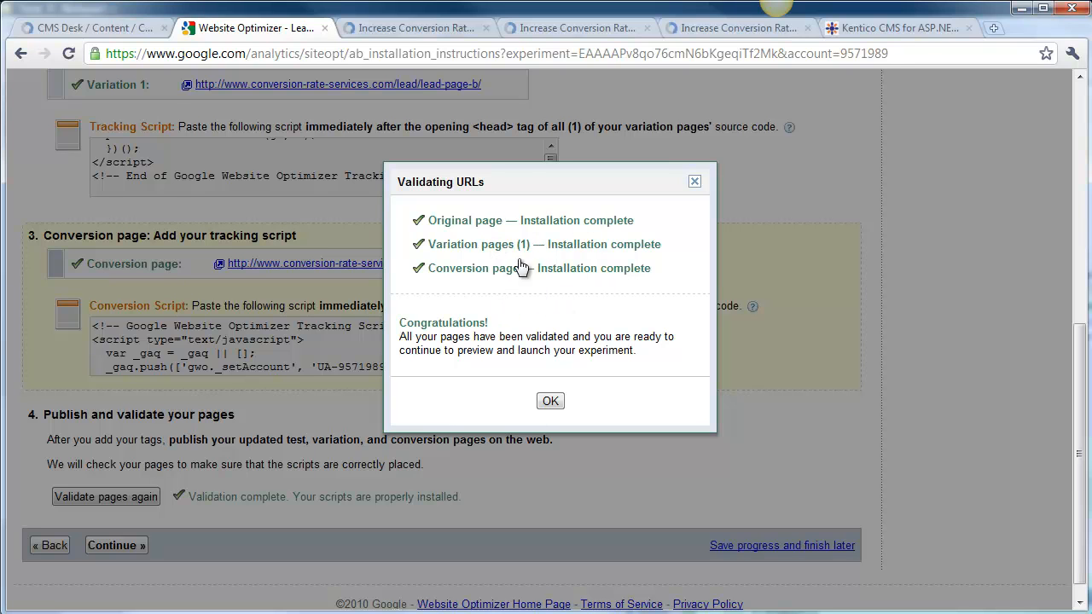
click(554, 403)
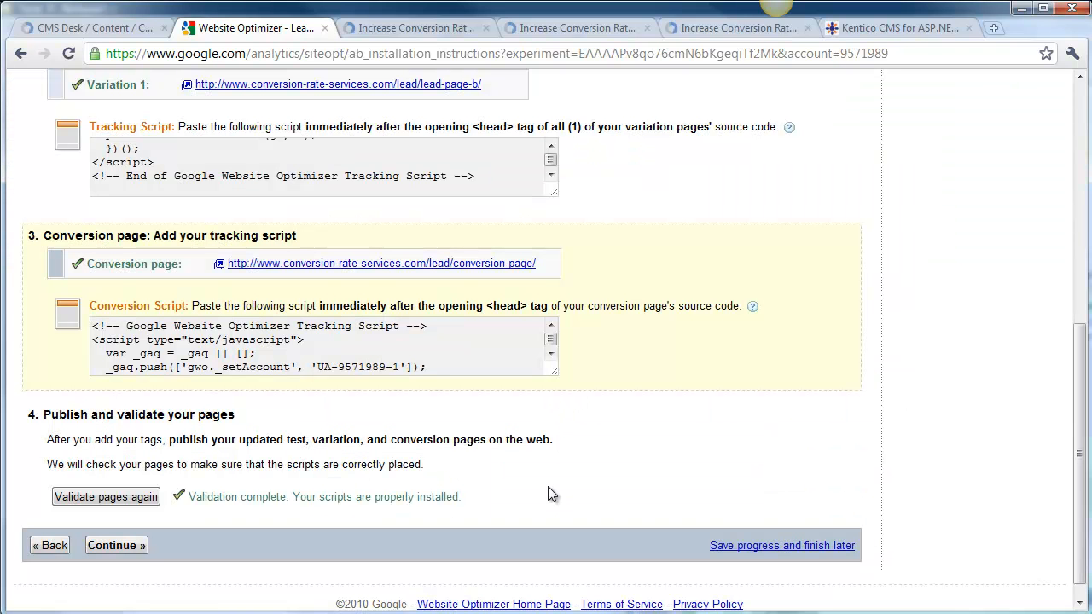
Step: Continue to the preview stage, start the Lead Gen Page experiment and open its report
click(141, 545)
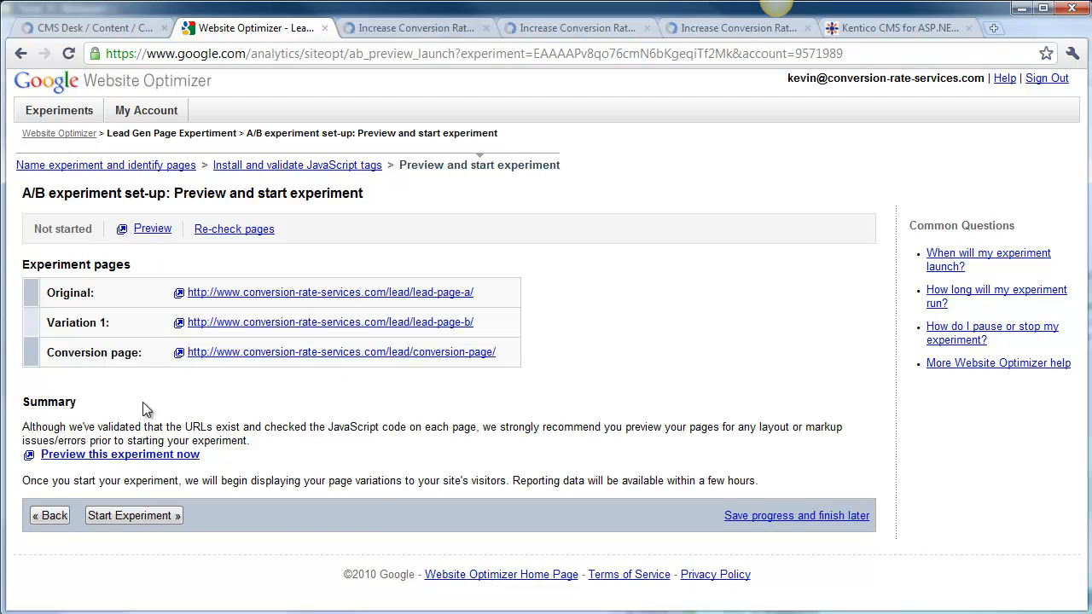
click(150, 515)
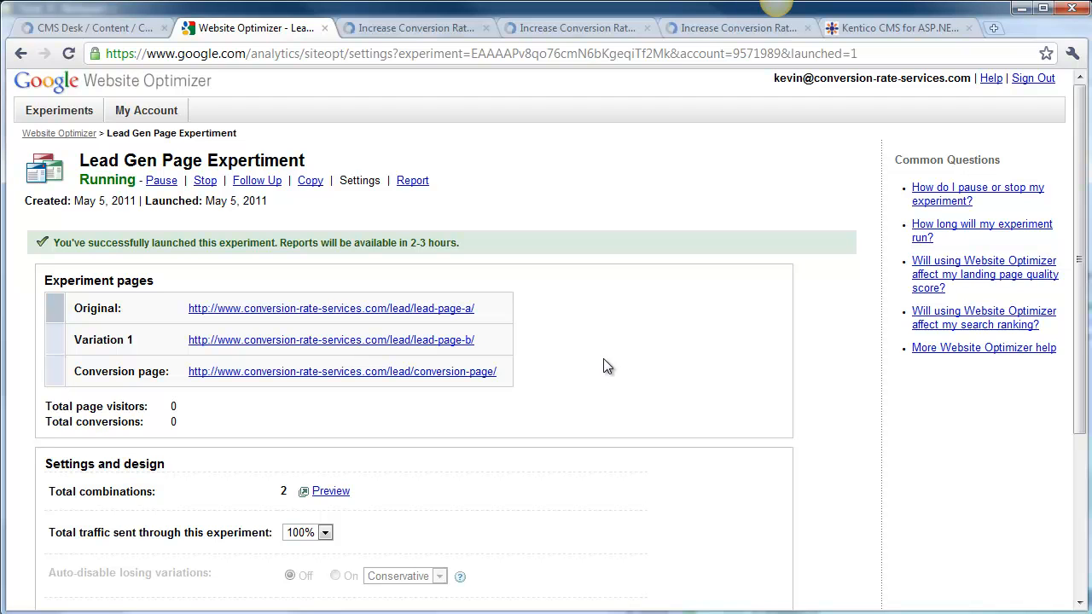
click(418, 182)
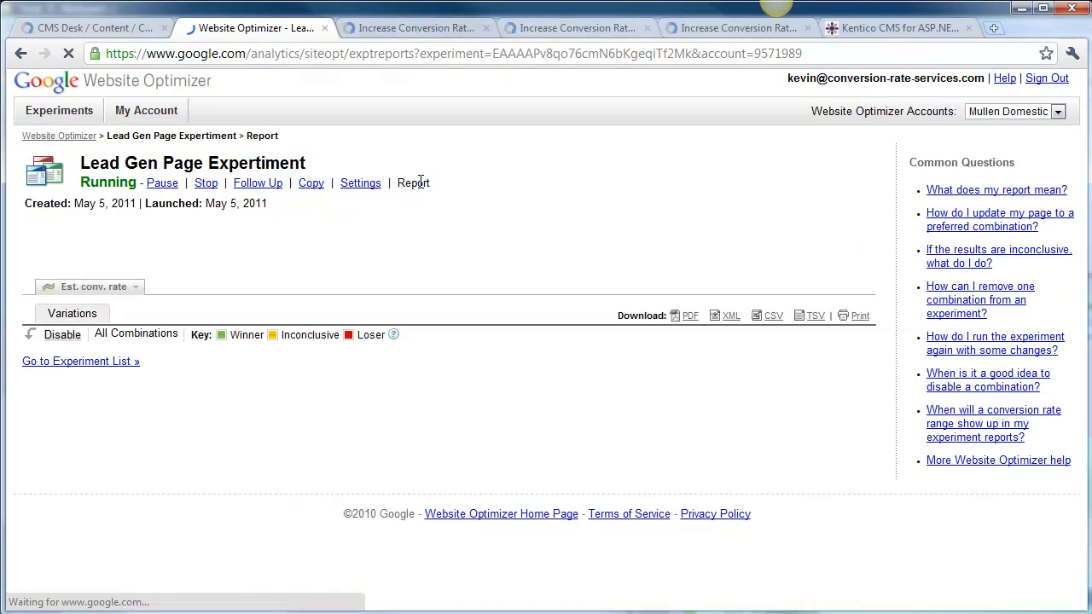
scroll(533, 304, down, 2)
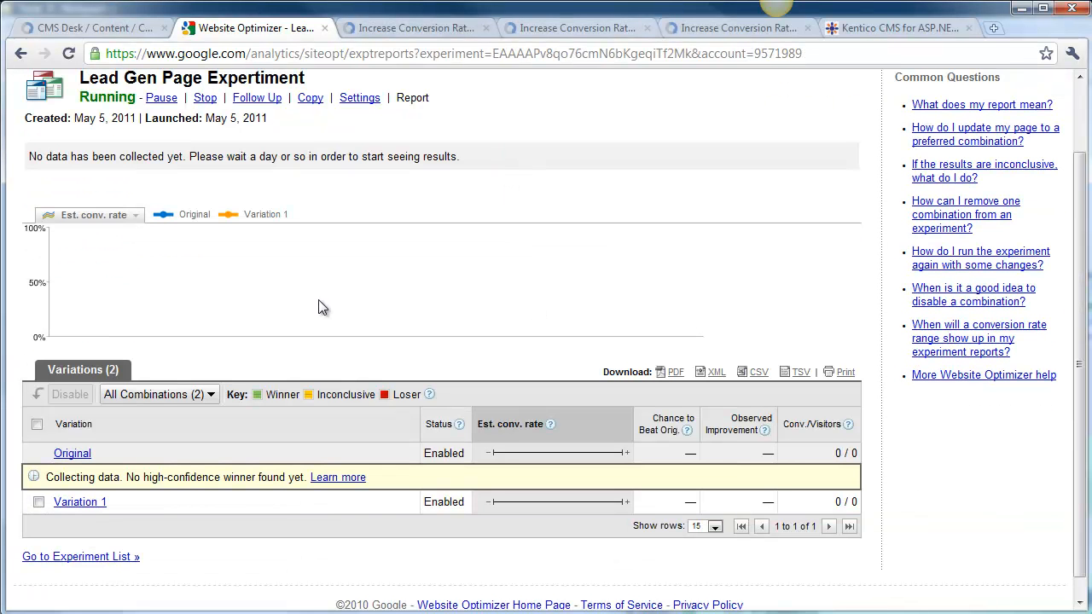